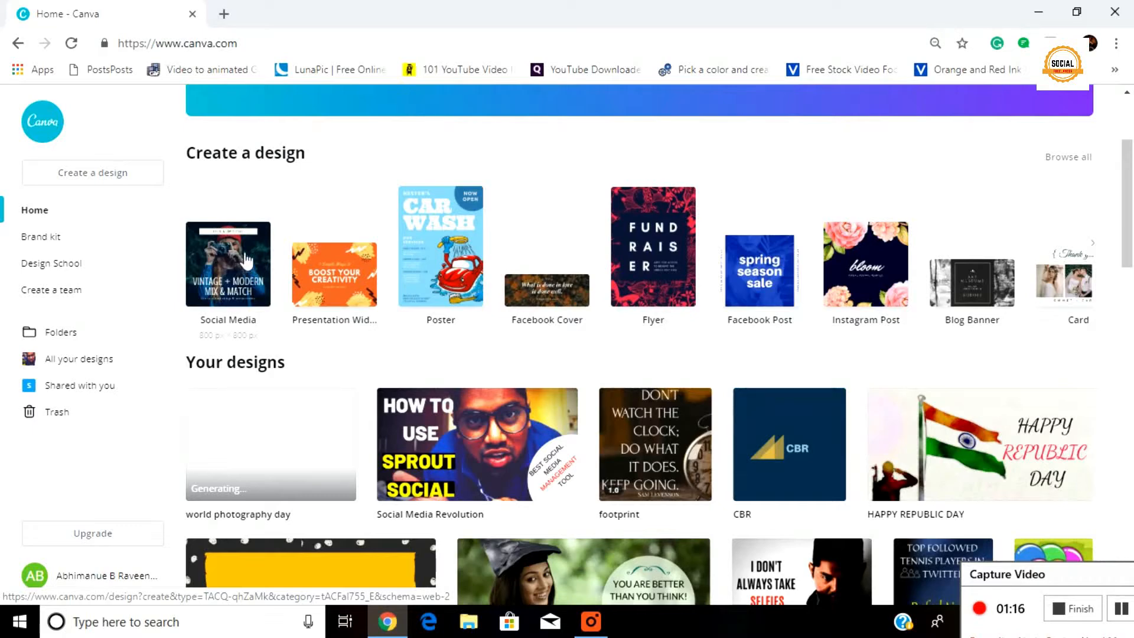
Create a Social Media design and apply the "It's National Camera Day" template from the Days & Events Social Graphic category
click(247, 260)
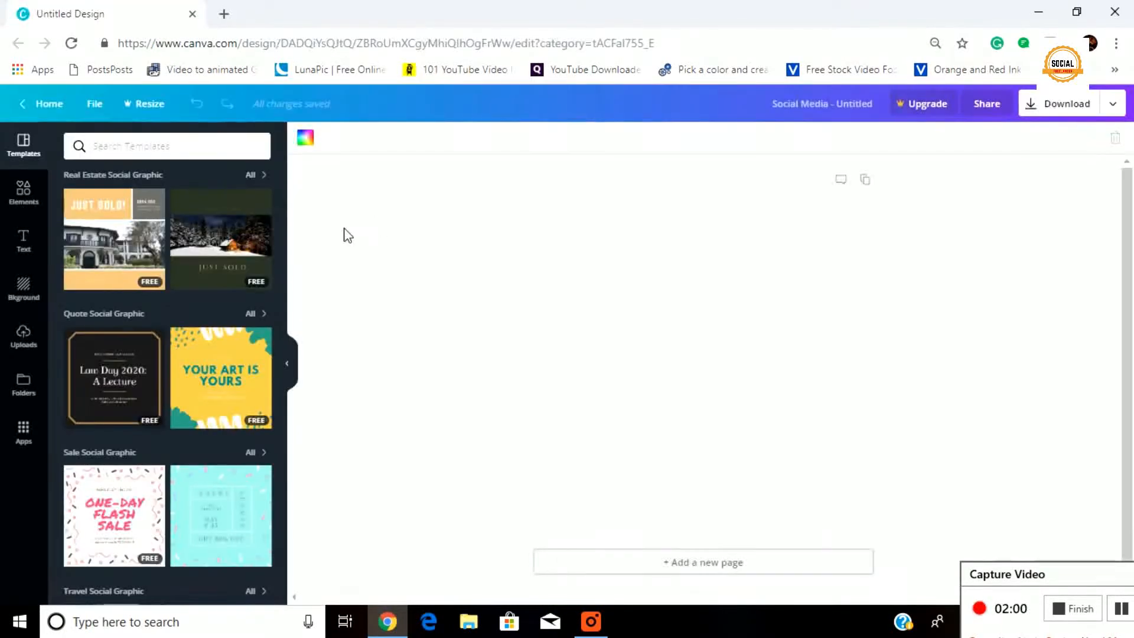
scroll(199, 286, down, 1)
scroll(195, 284, down, 15)
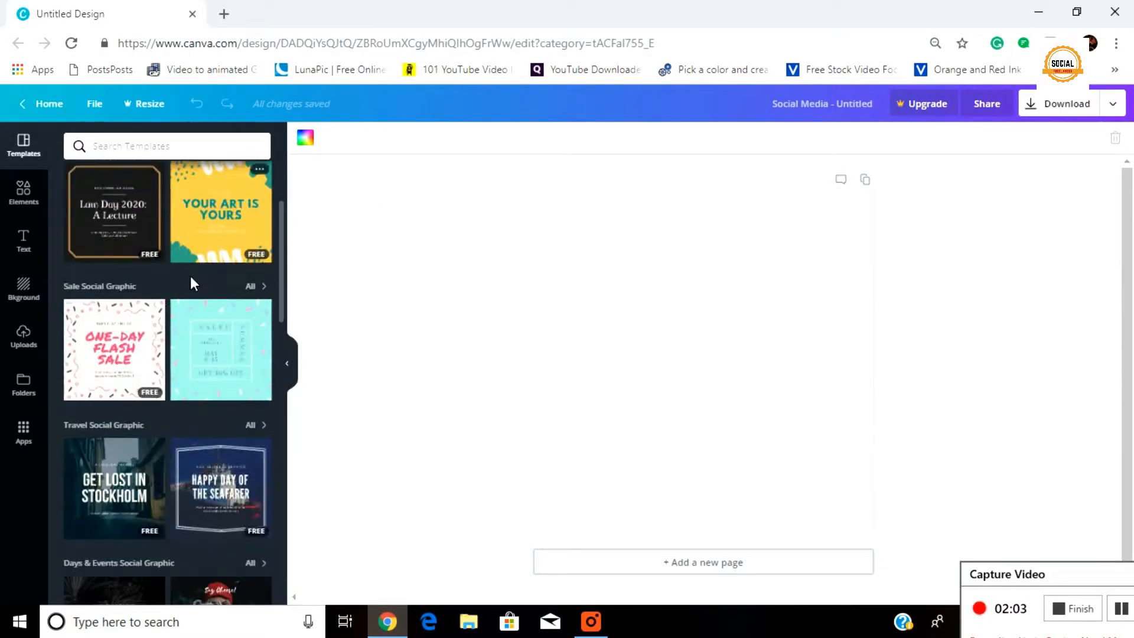
scroll(192, 284, down, 15)
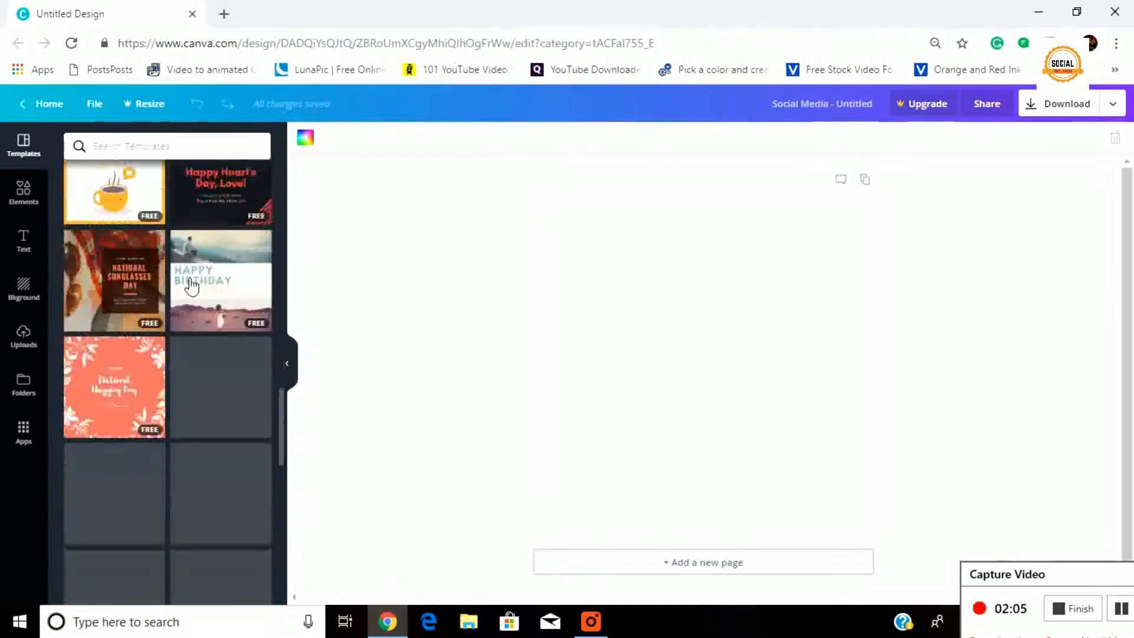
scroll(186, 291, up, 5)
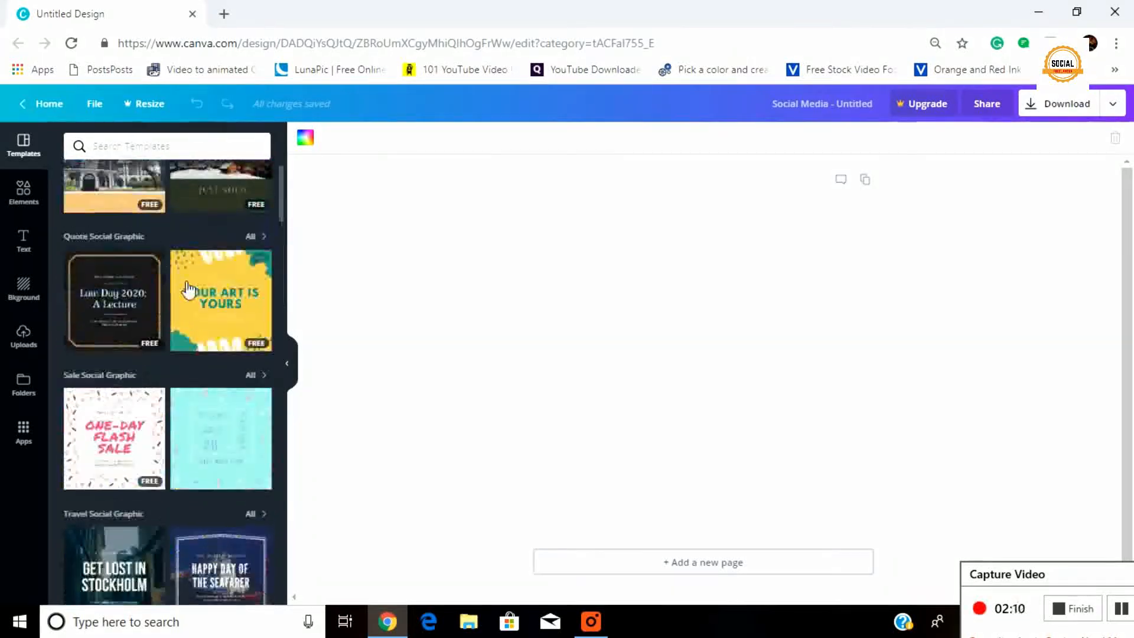
scroll(184, 296, down, 3)
scroll(187, 300, down, 3)
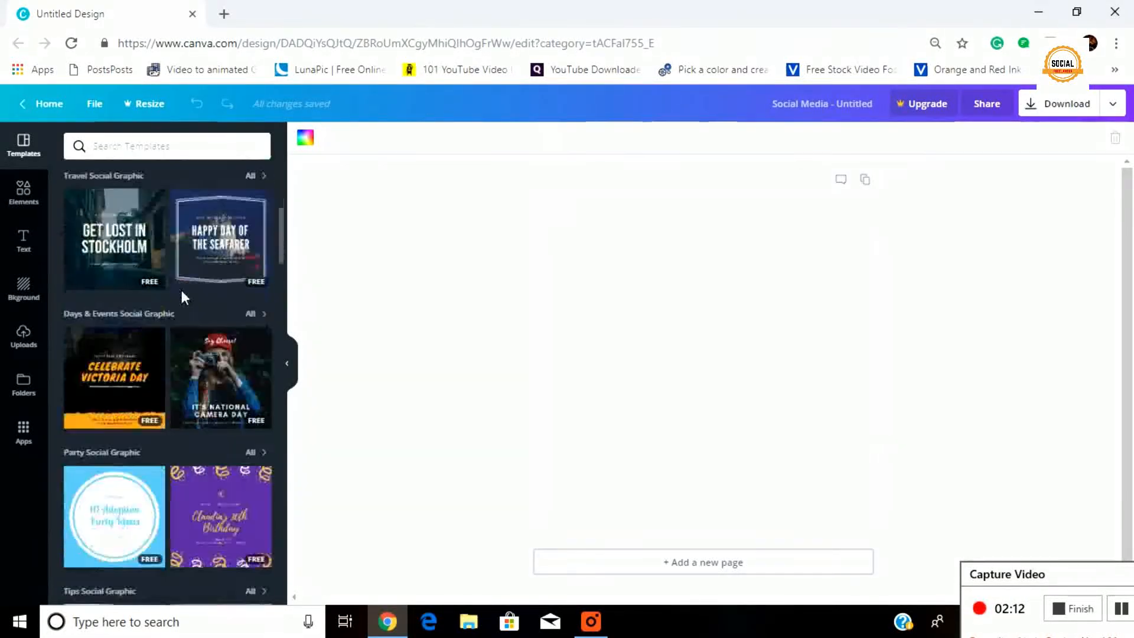
click(234, 381)
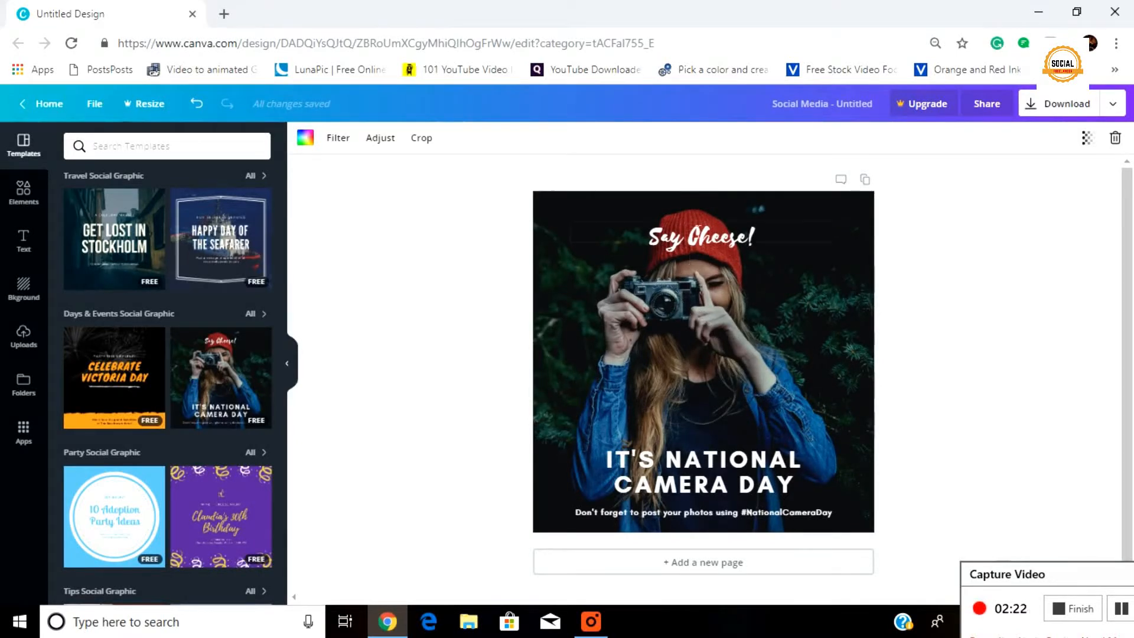
Delete the "Say Cheese!" text and the hashtag tagline, and replace the main heading with "WORLD PHOTOGRAPHY DAY"
click(714, 244)
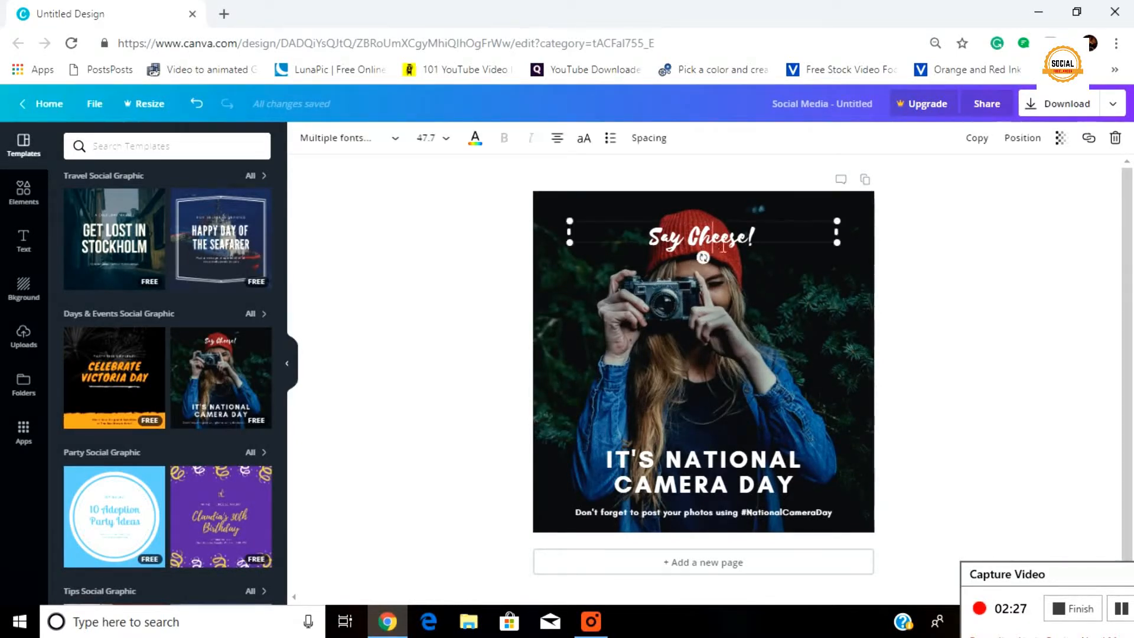
click(1124, 145)
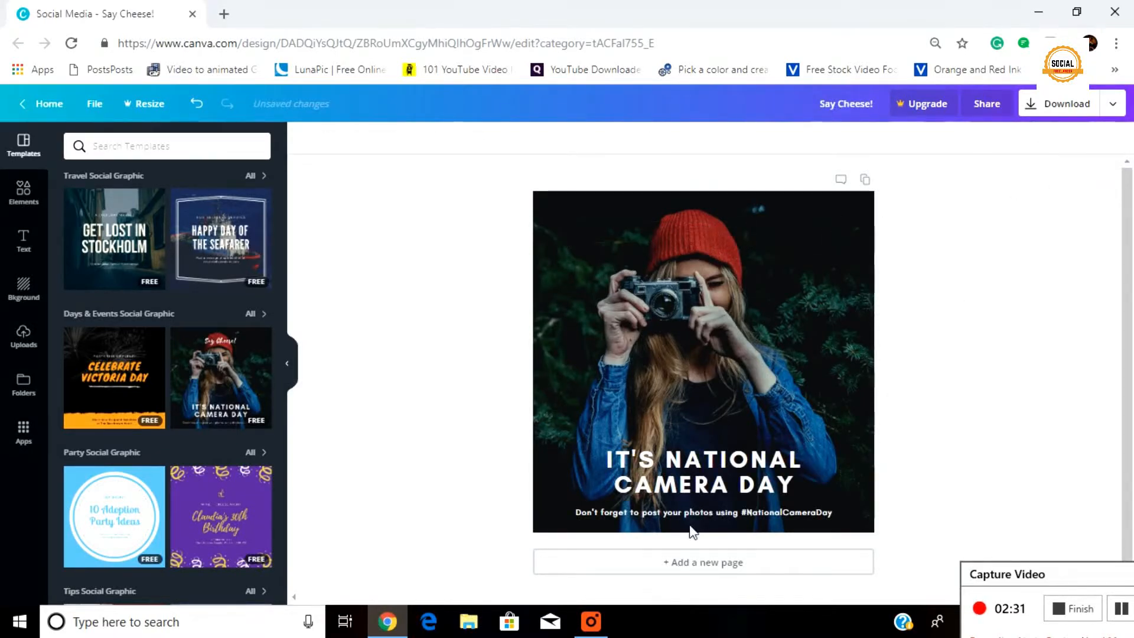
double_click(613, 467)
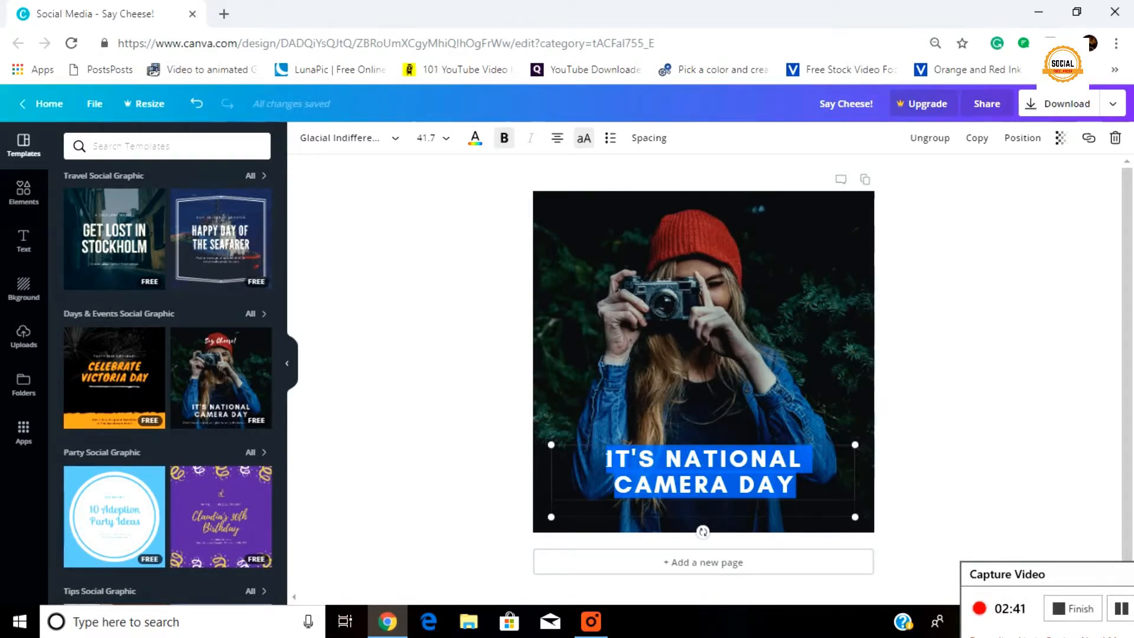
text(WORLD PHOTO)
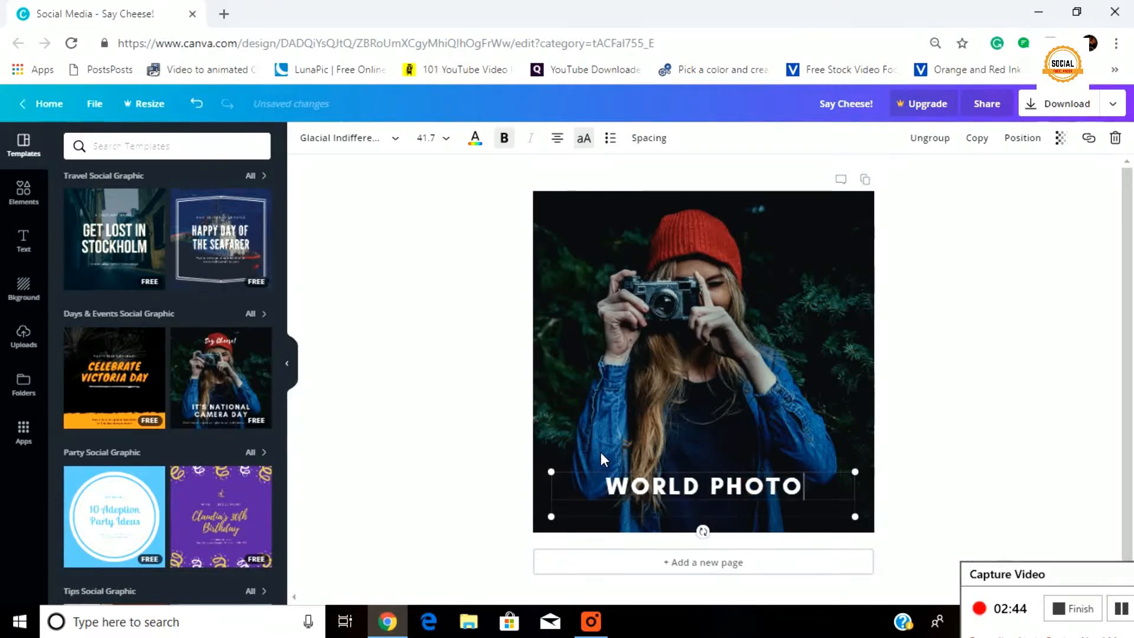
text(GRAPHY F)
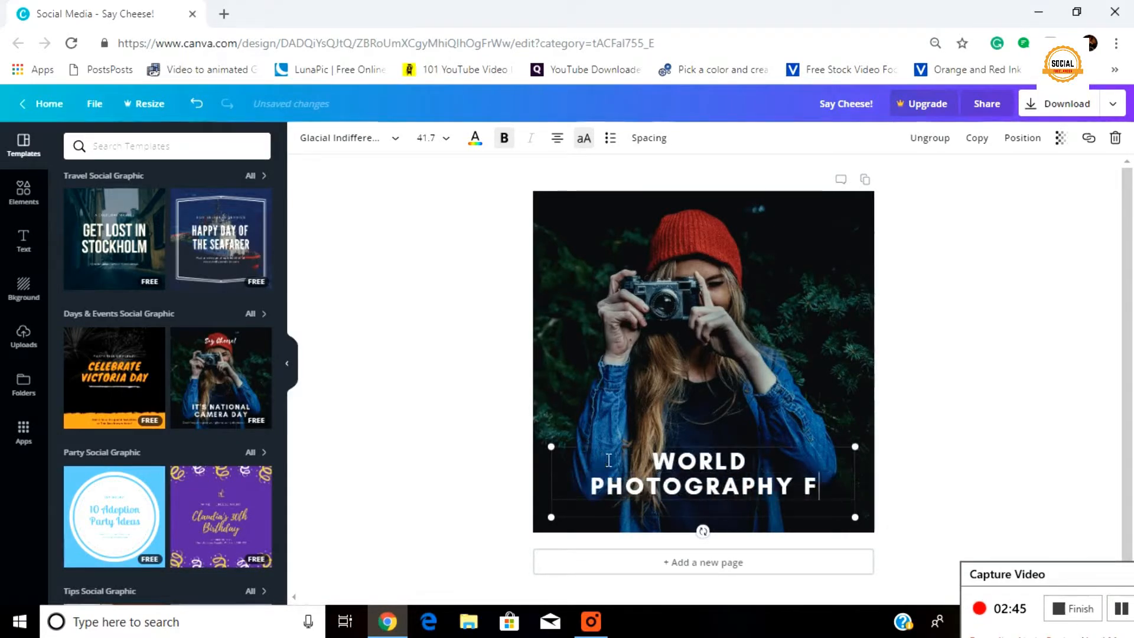
text(A)
key(BackSpace)
key(BackSpace)
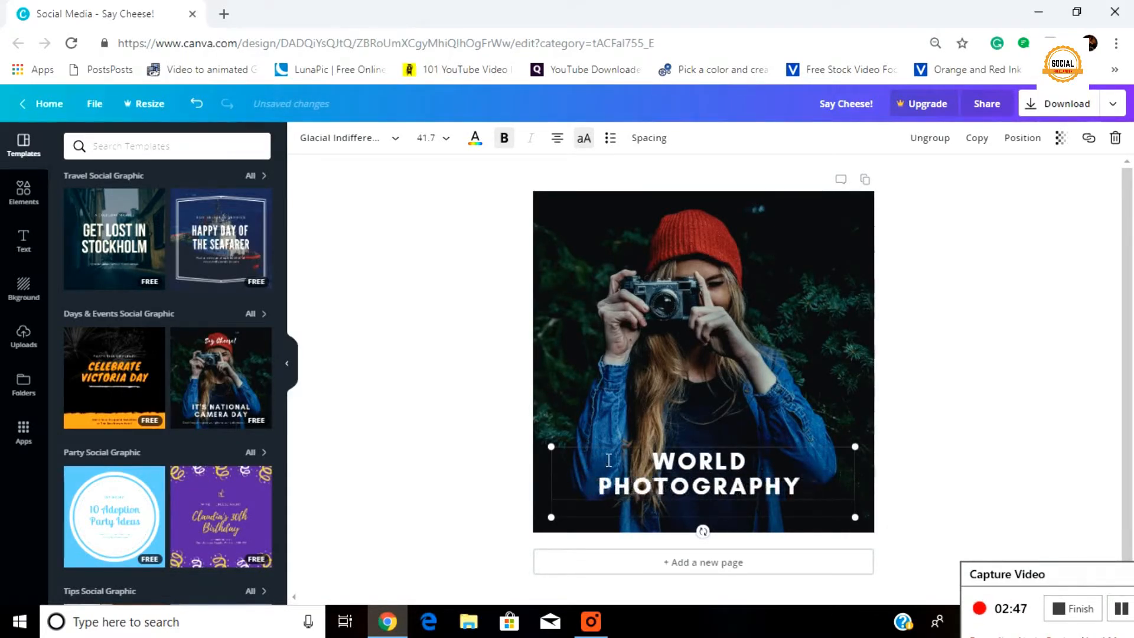
text(DAY)
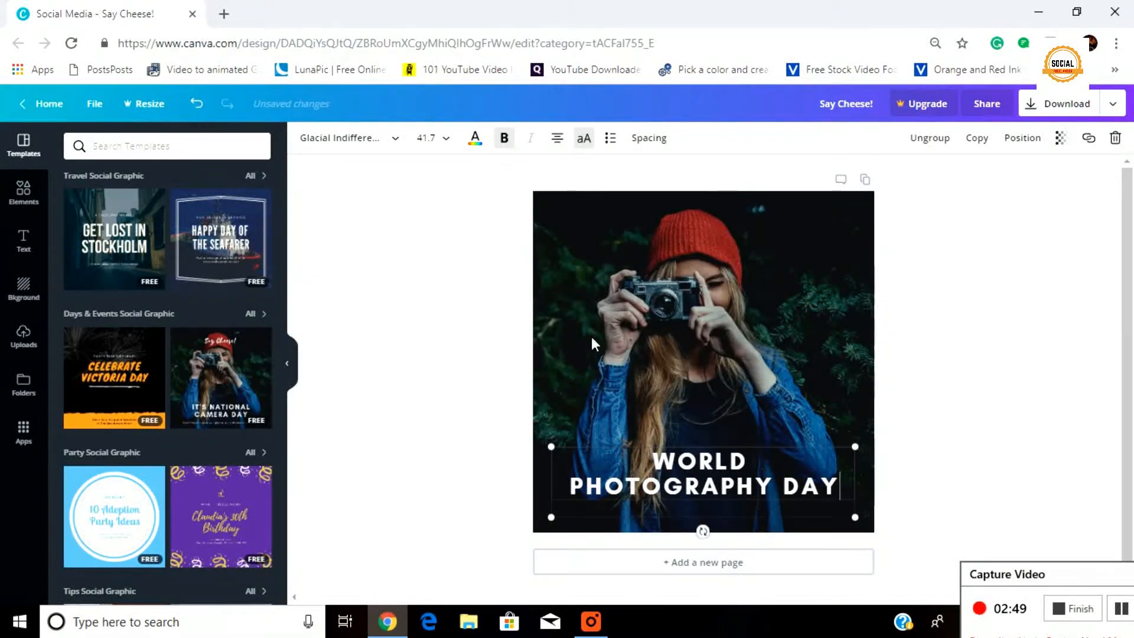
click(1043, 436)
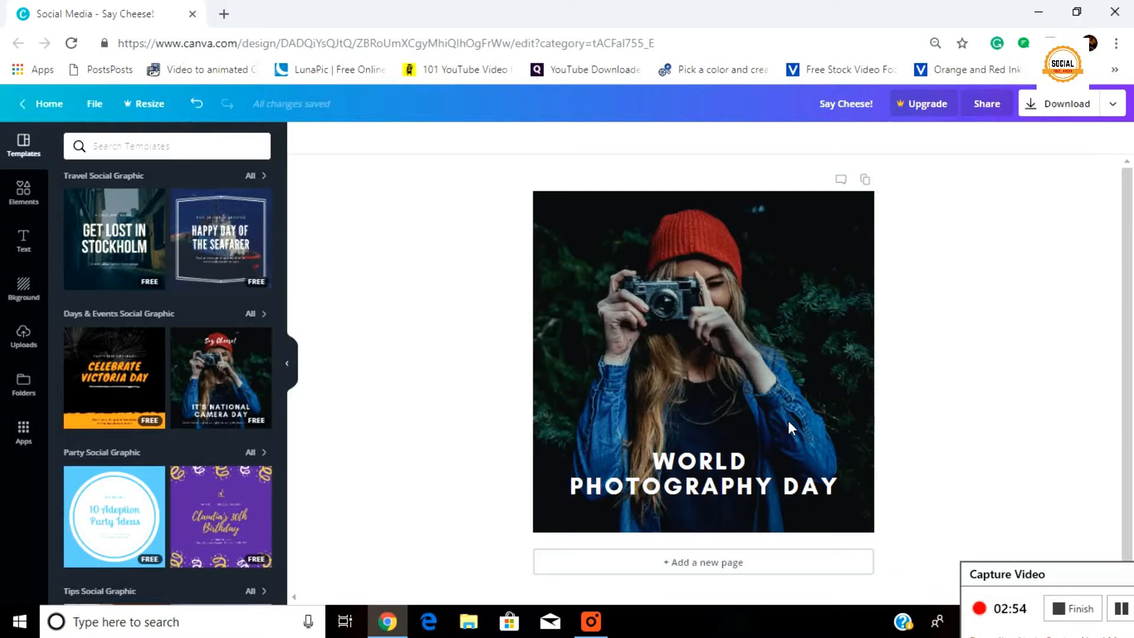
Download the design as a PNG image, dismiss the Canva for Work trial offer and open the downloaded file
click(1112, 104)
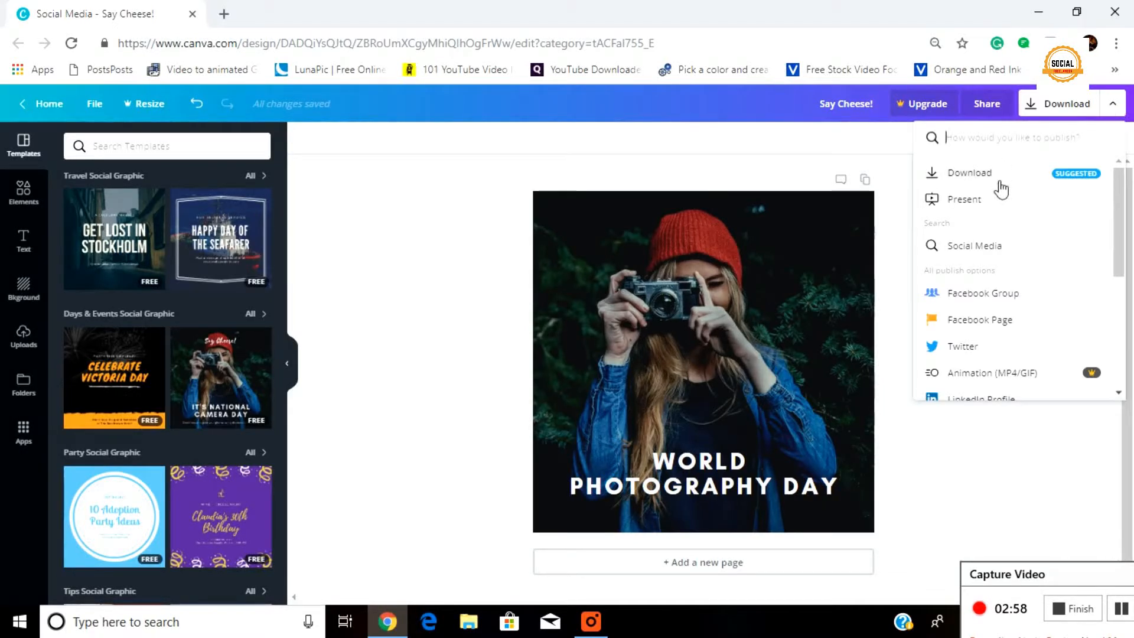
click(998, 177)
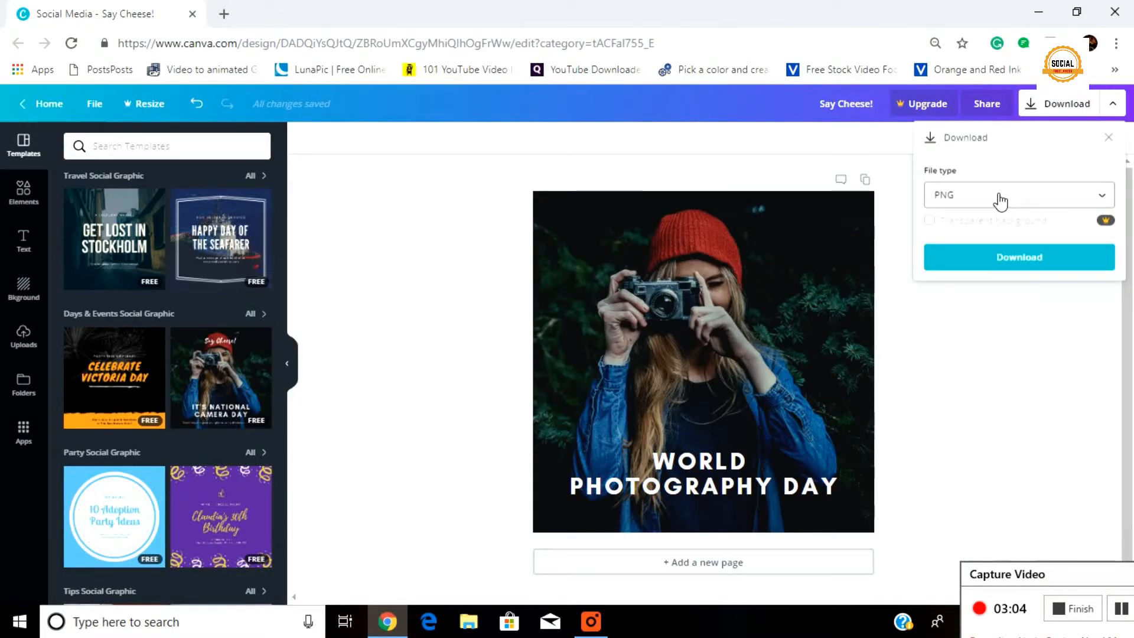
click(1000, 201)
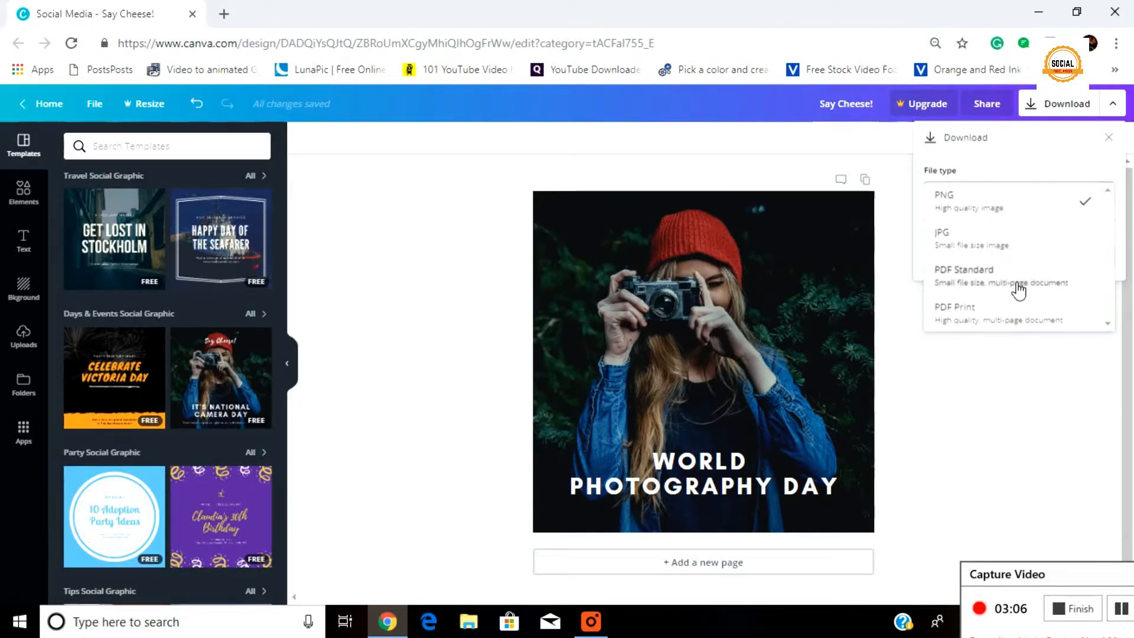
click(975, 217)
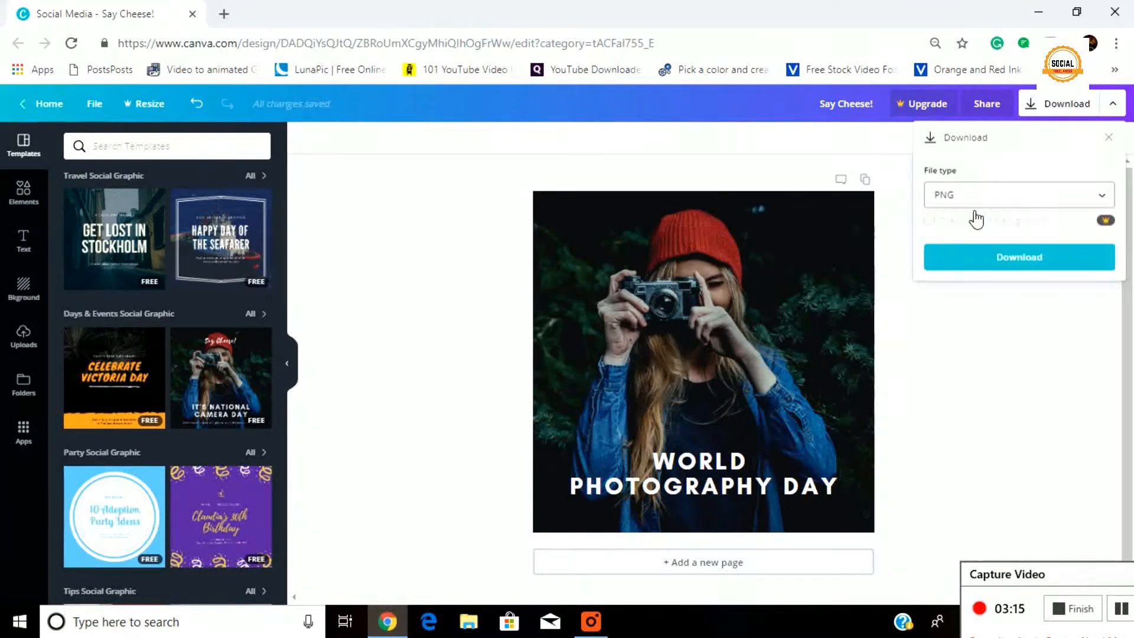
click(1042, 264)
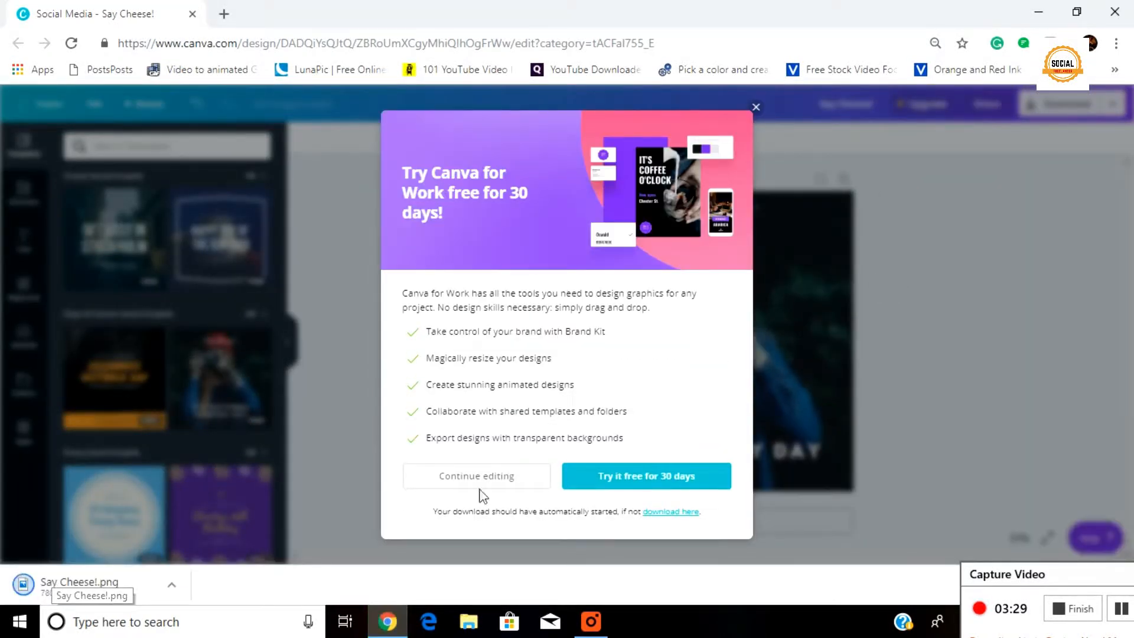
click(853, 398)
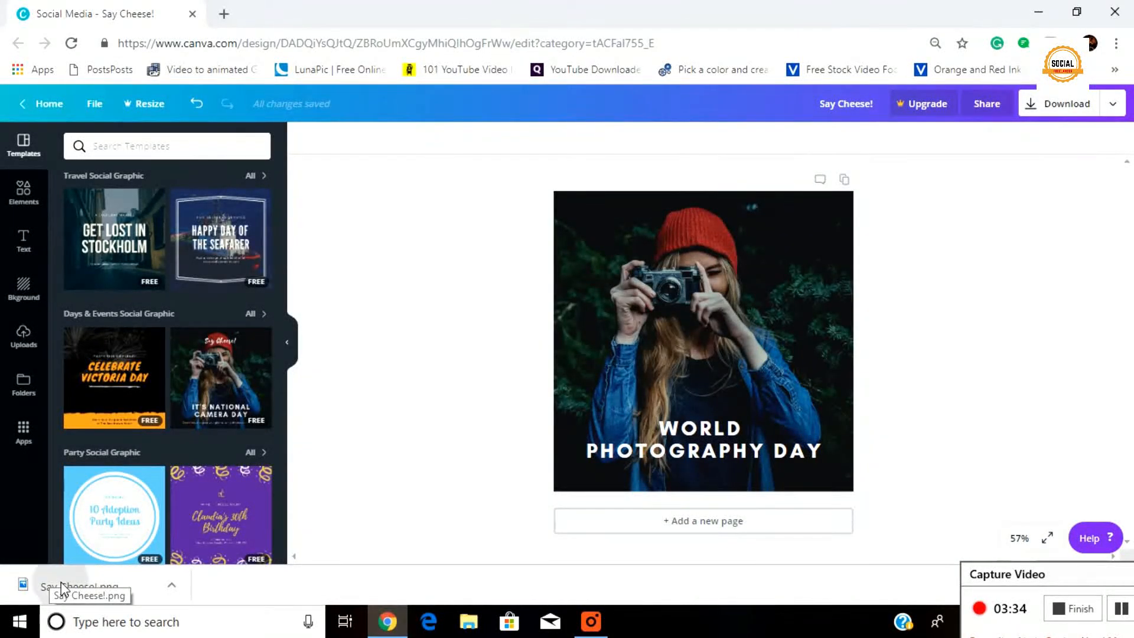
click(61, 582)
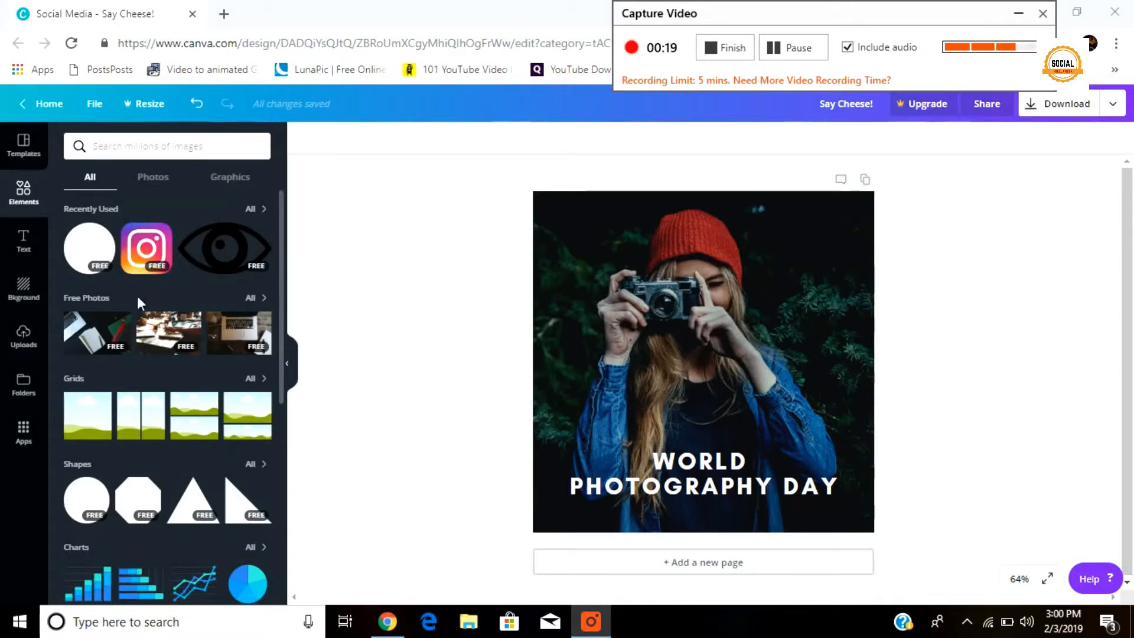
Look through the element categories such as grids, shapes, charts, frames and icons, and open the Free Photos collection
scroll(89, 366, down, 3)
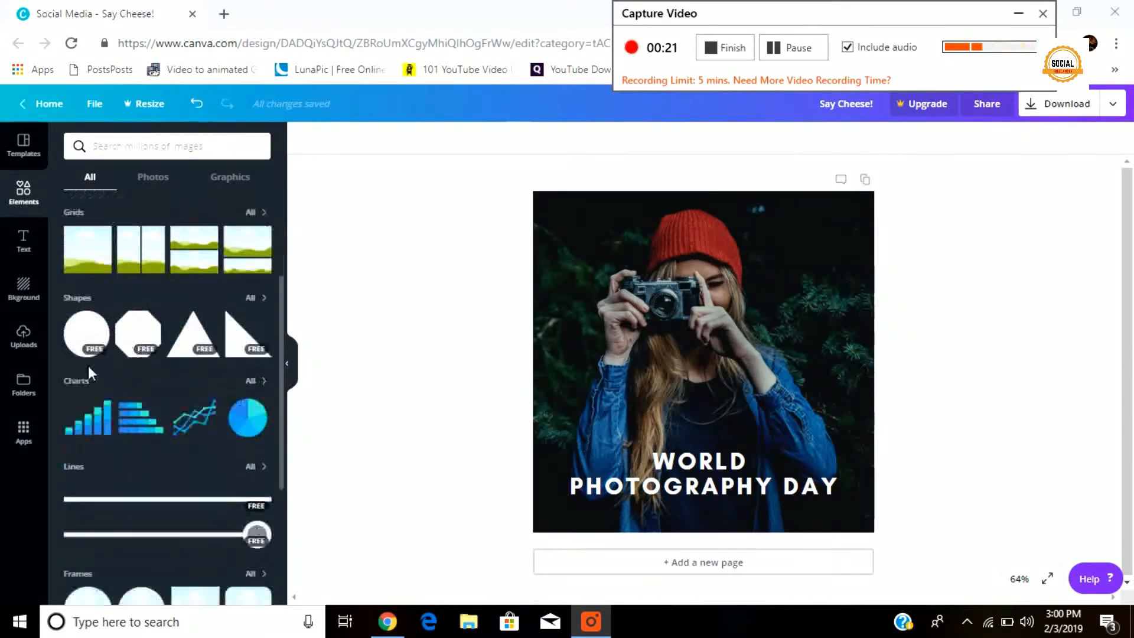
scroll(83, 372, down, 2)
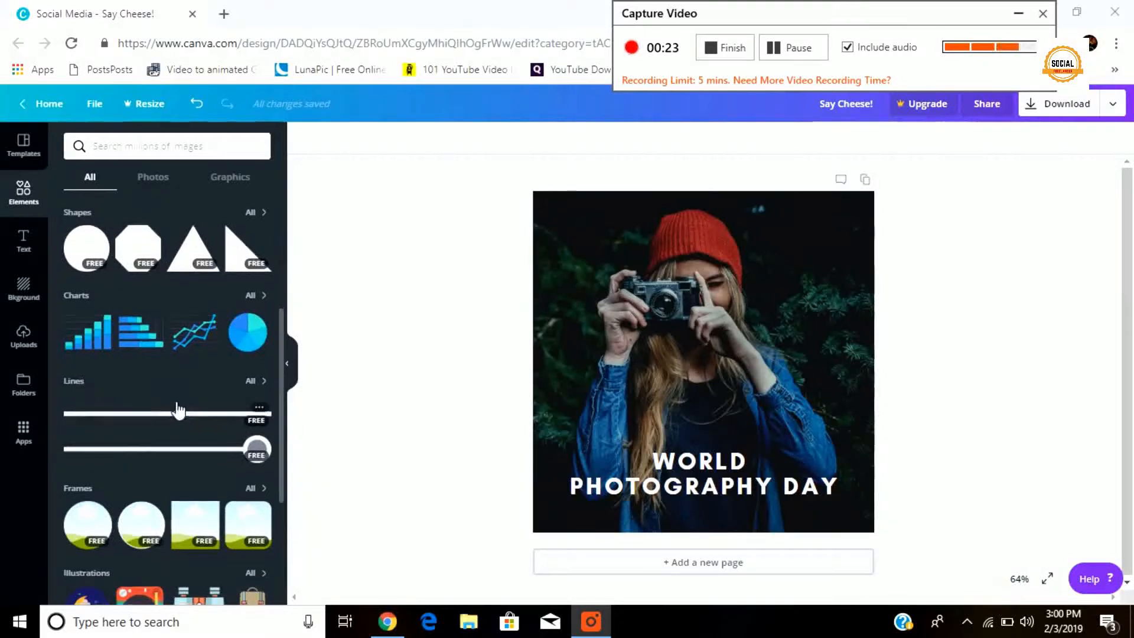
scroll(147, 390, down, 3)
scroll(101, 411, down, 1)
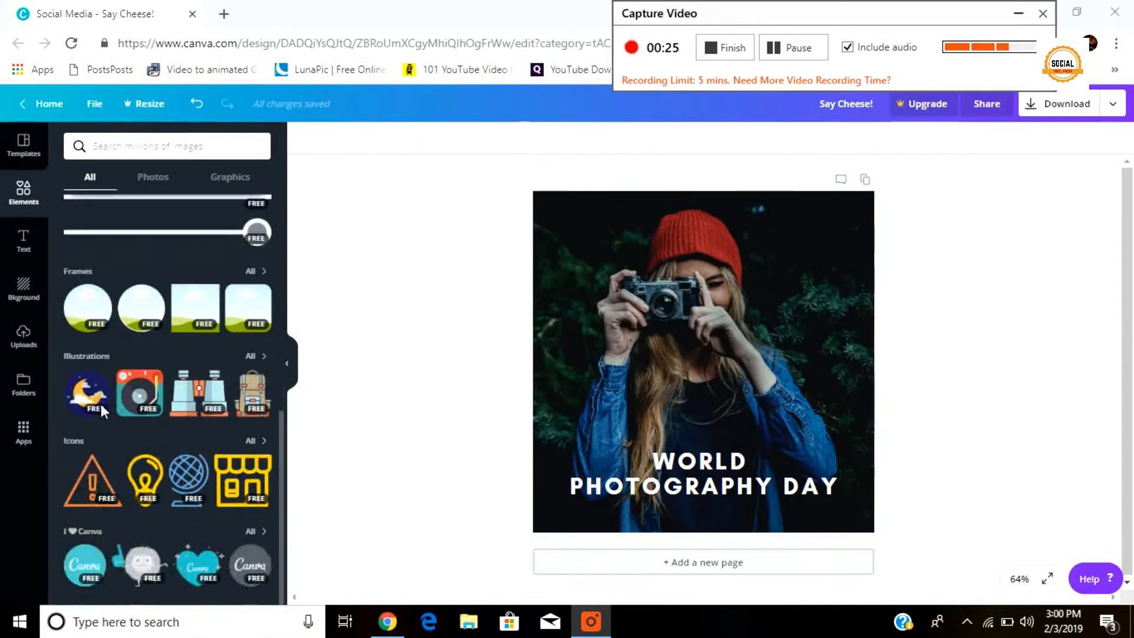
scroll(113, 401, up, 7)
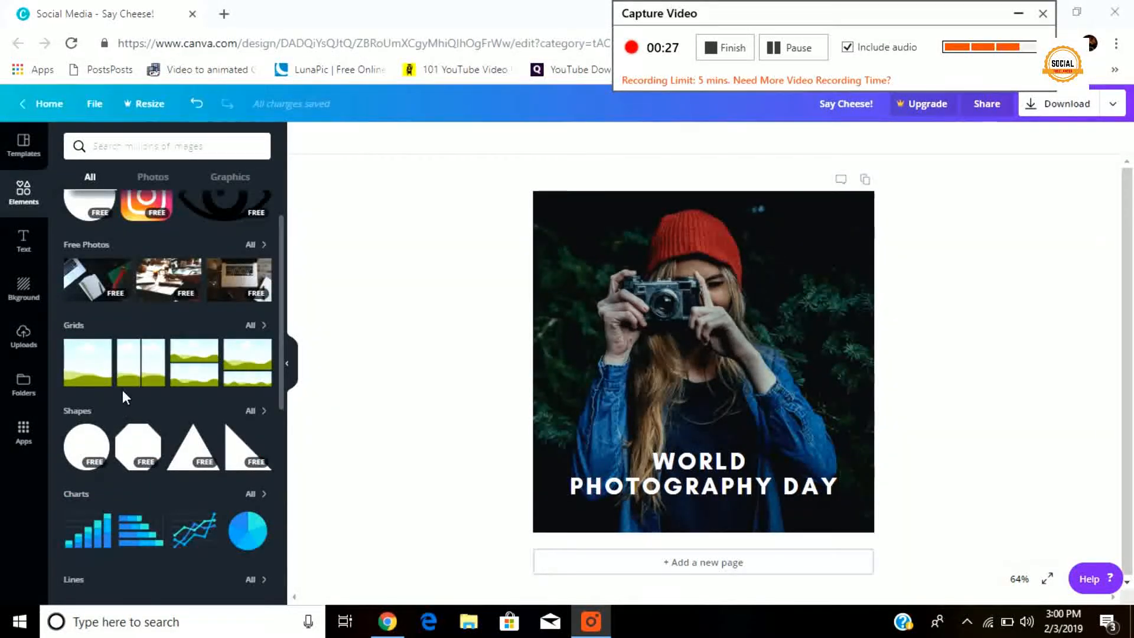
scroll(118, 378, up, 1)
click(109, 296)
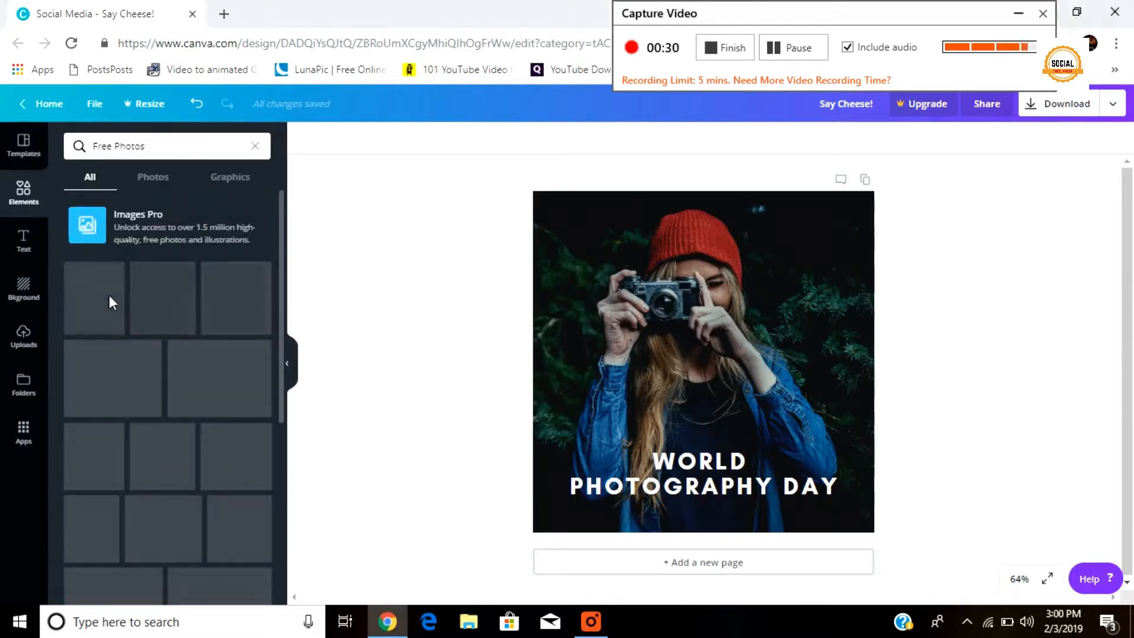
click(148, 146)
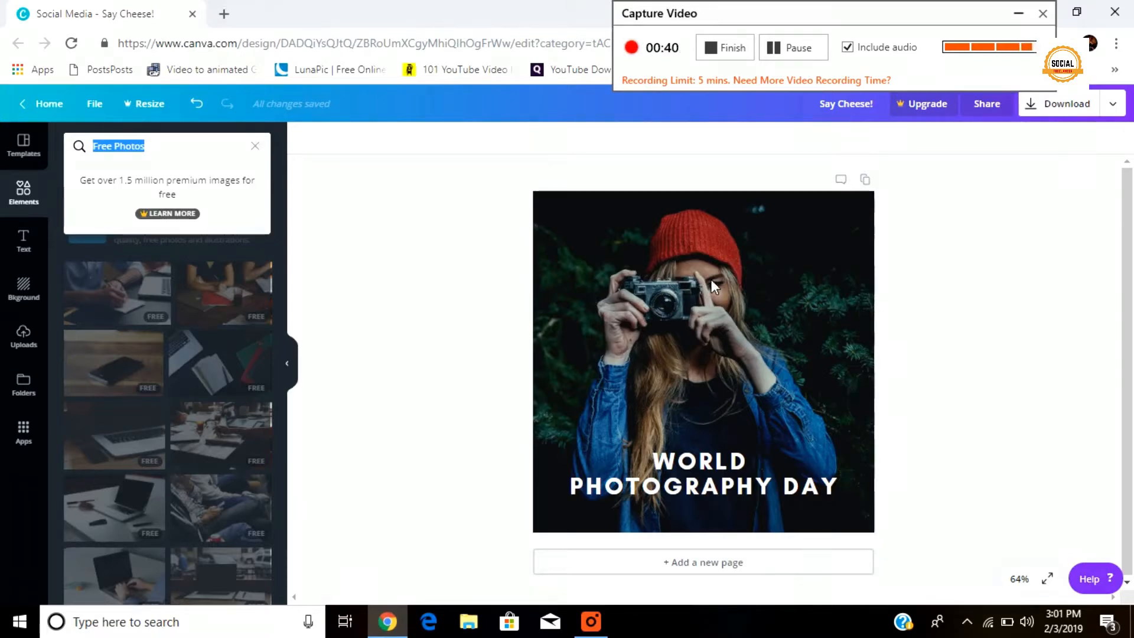
click(533, 284)
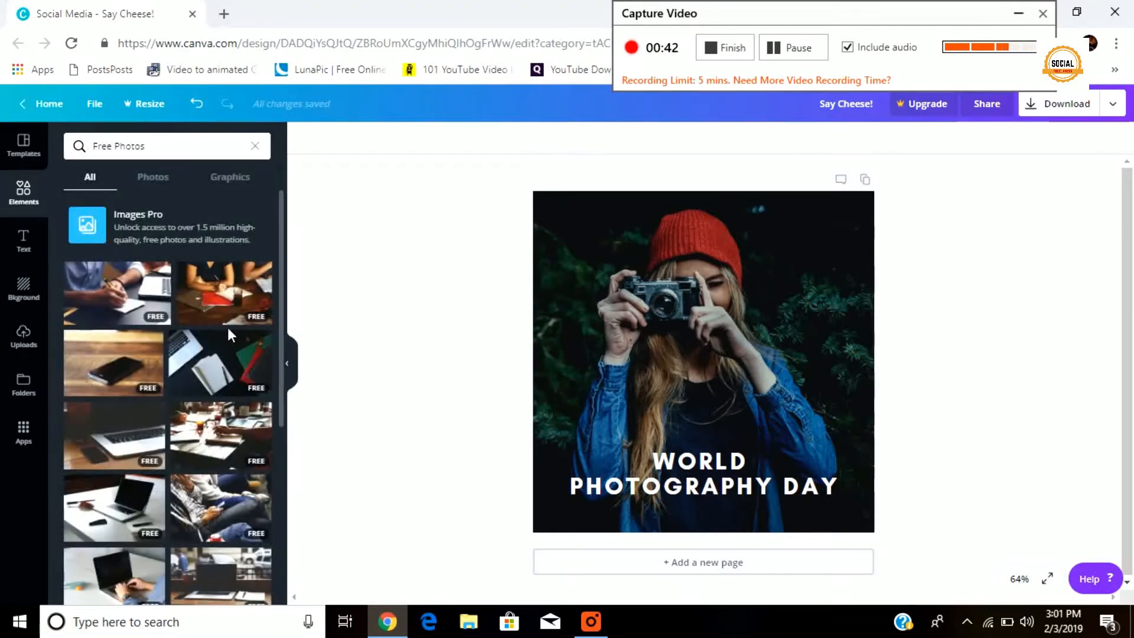
Try the free photo of a person writing at a desk on the design, and undo its placement and the background replacement
drag(142, 297, 625, 282)
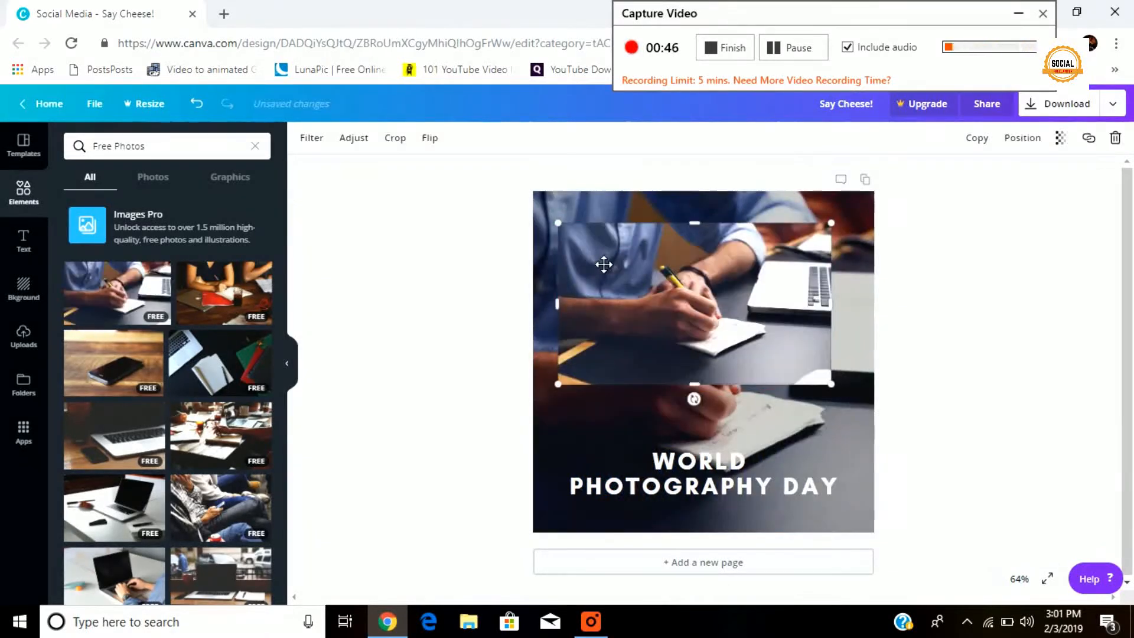
click(197, 105)
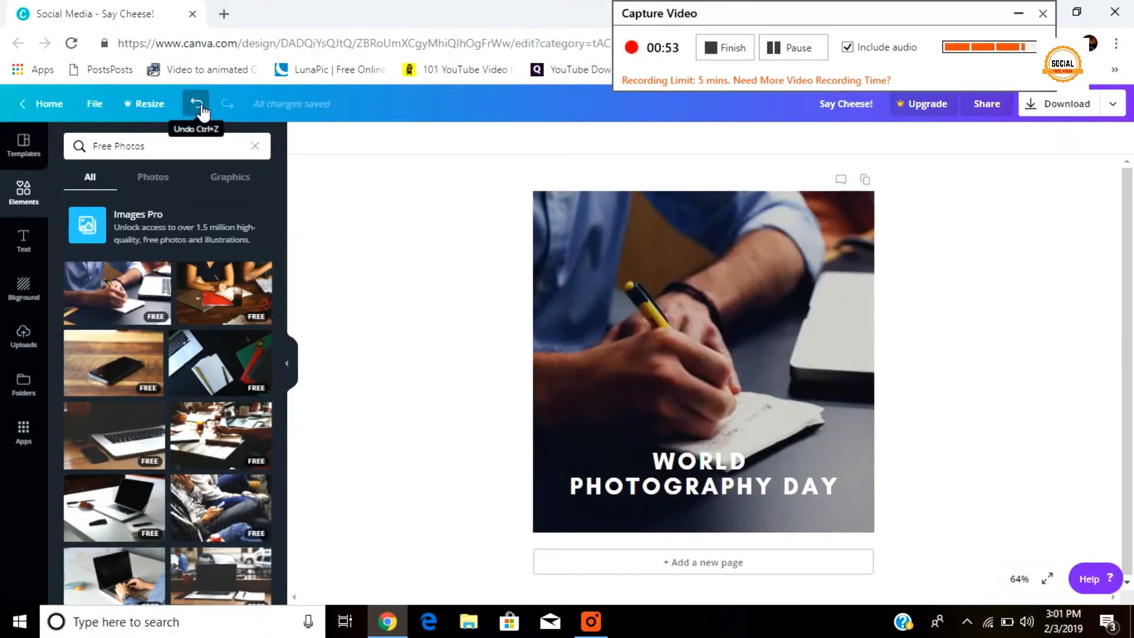
click(198, 105)
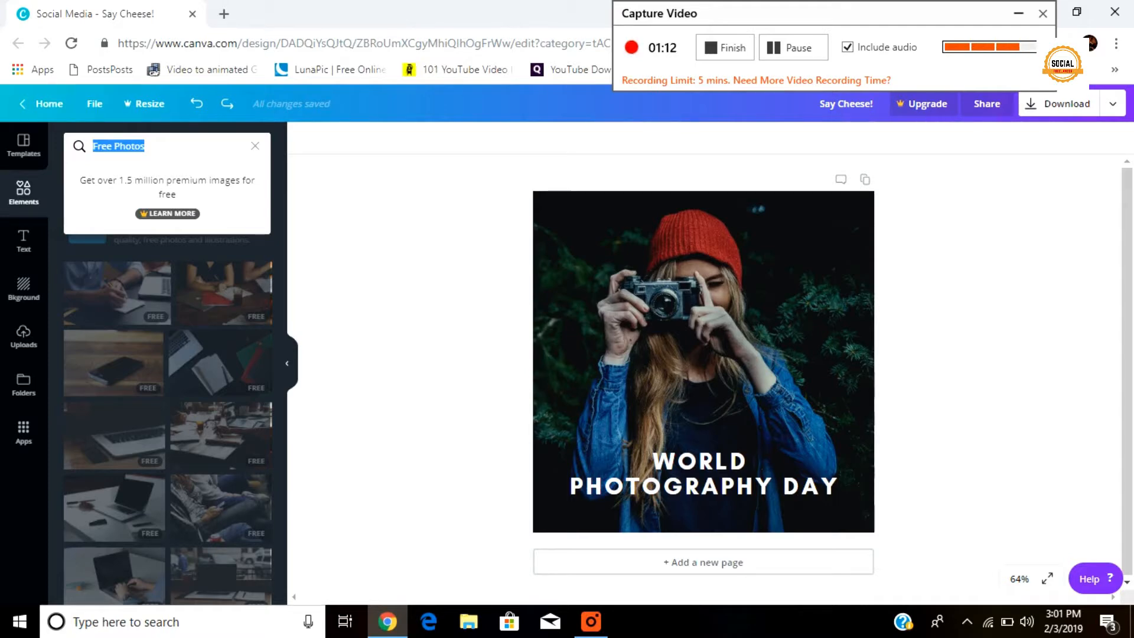
Search the elements for "camera"
text(ca)
text(mera)
key(Return)
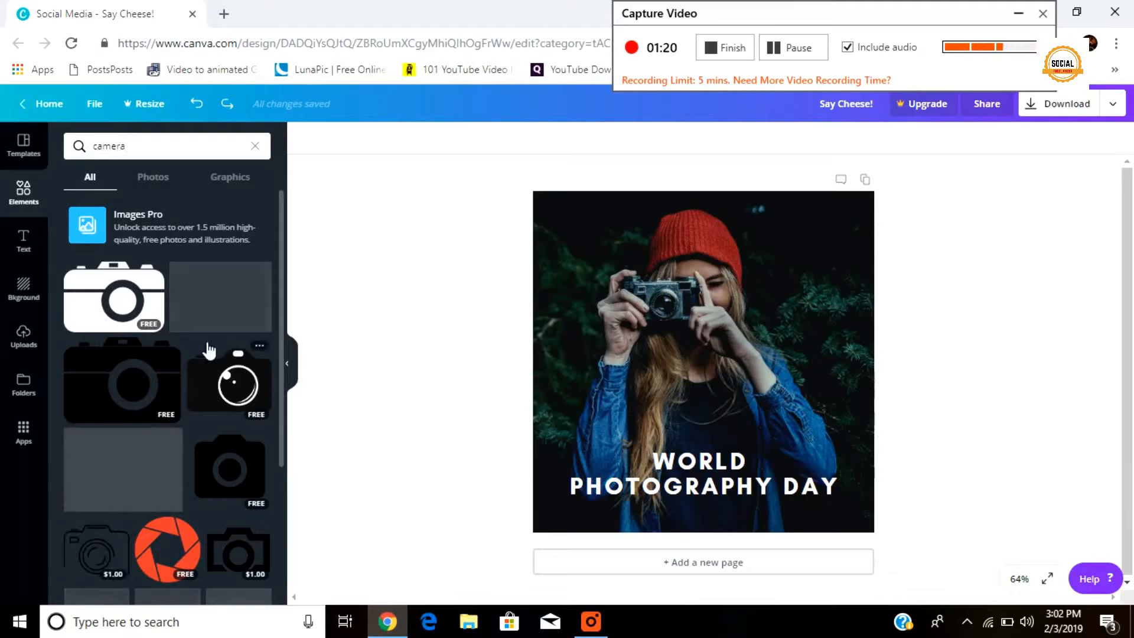
Add the free illustration of a crouching photographer to the design and shrink it to fit beside the word "WORLD"
scroll(204, 335, down, 3)
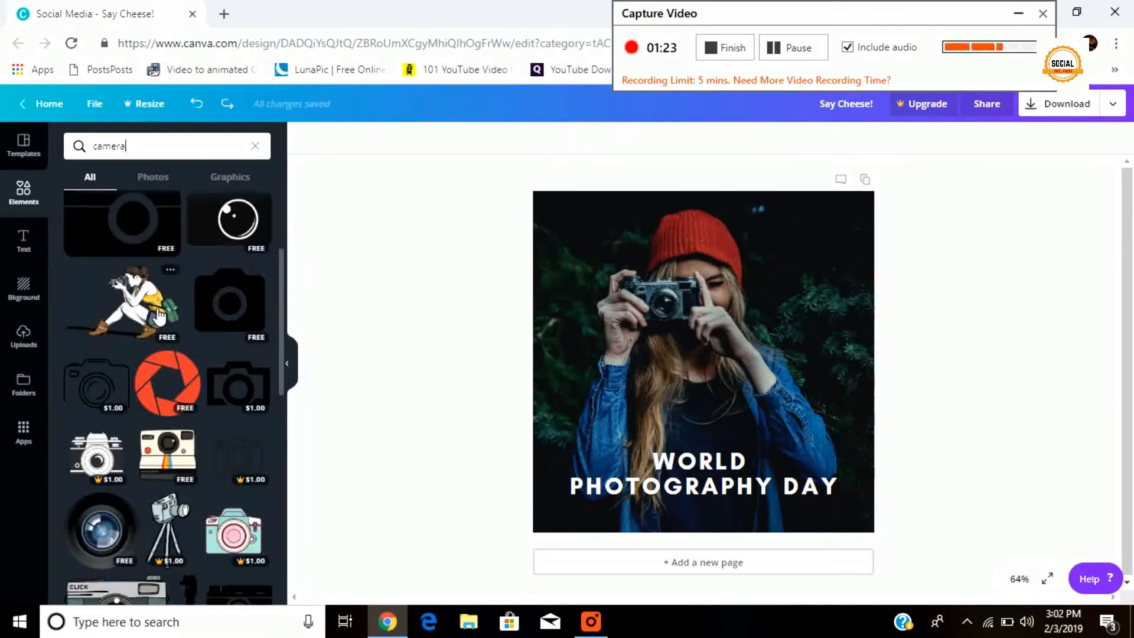
drag(136, 308, 698, 338)
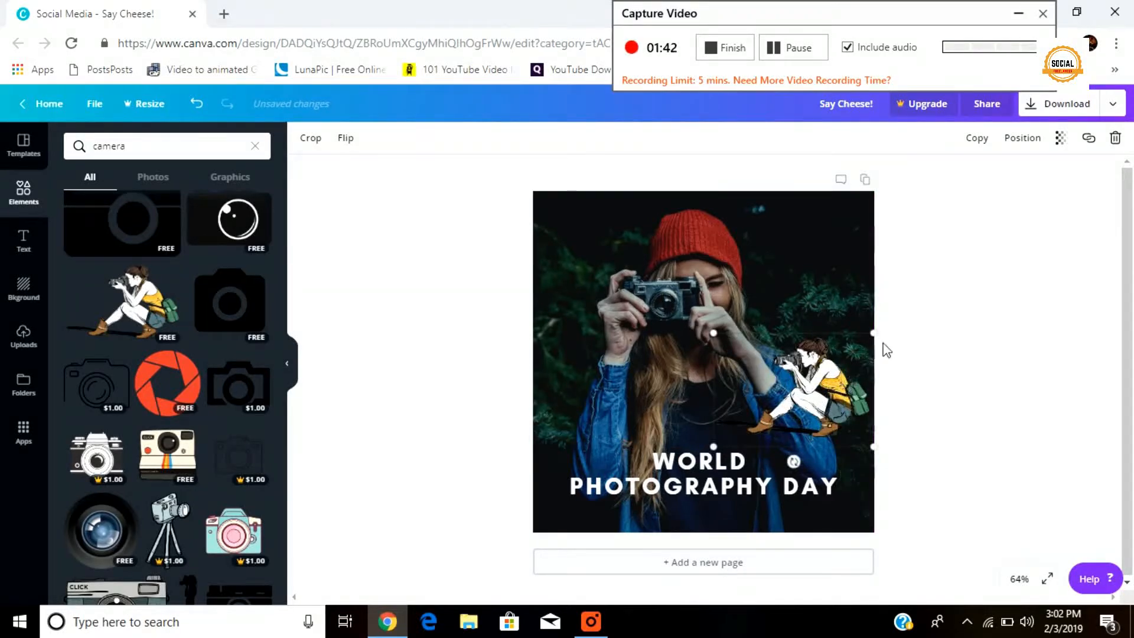
drag(882, 344, 805, 450)
scroll(193, 431, down, 3)
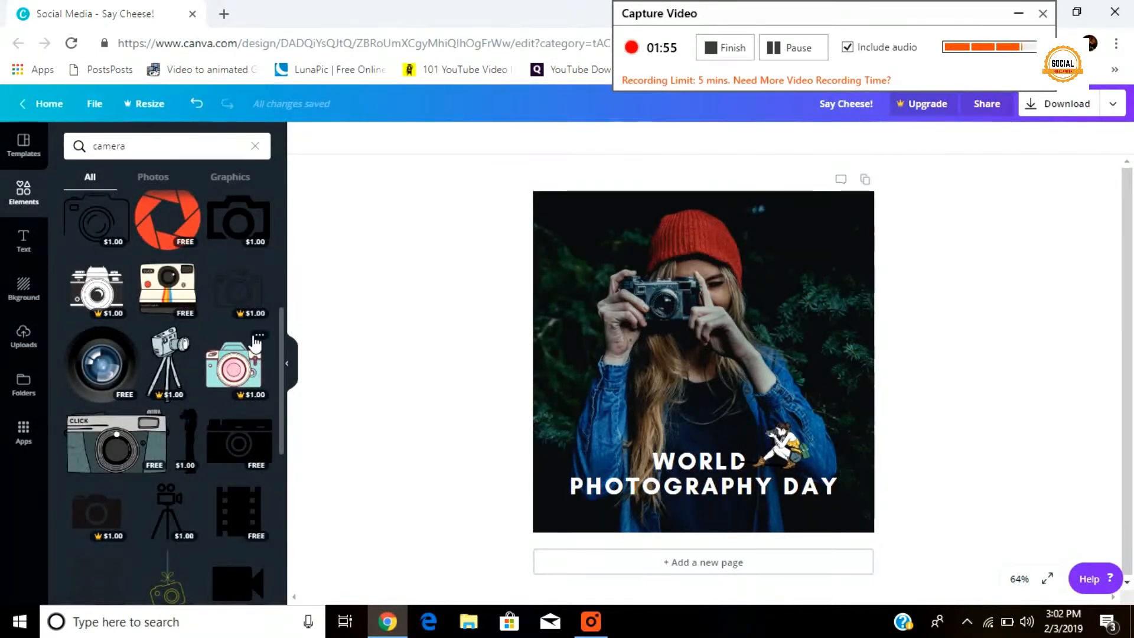
Look through the camera results and search the elements for "lens"
scroll(246, 324, down, 2)
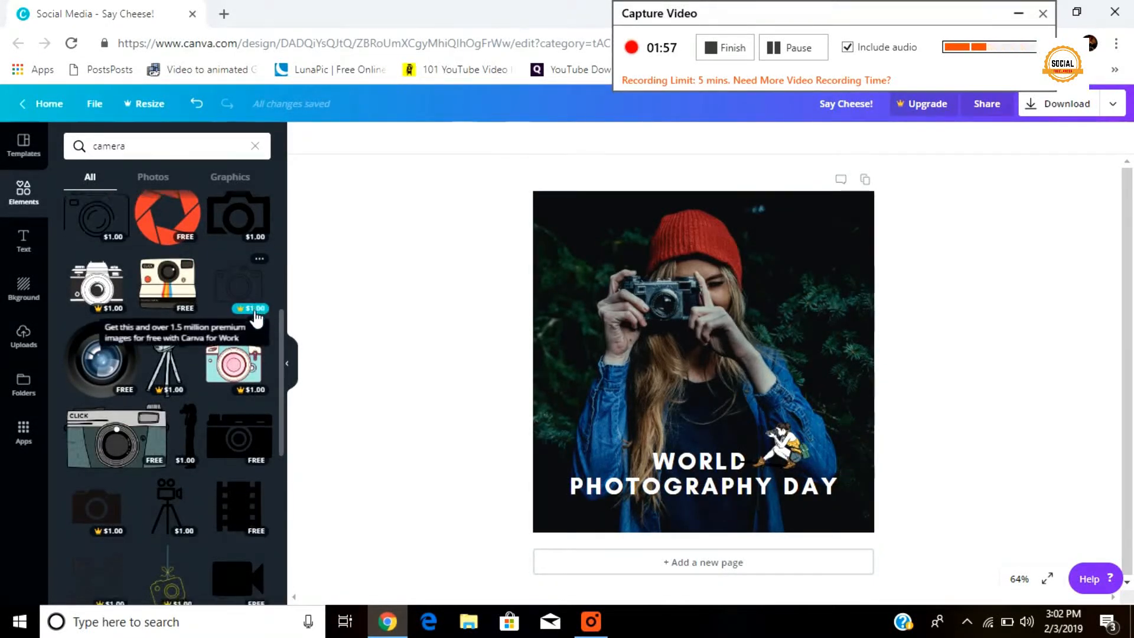
scroll(166, 323, down, 3)
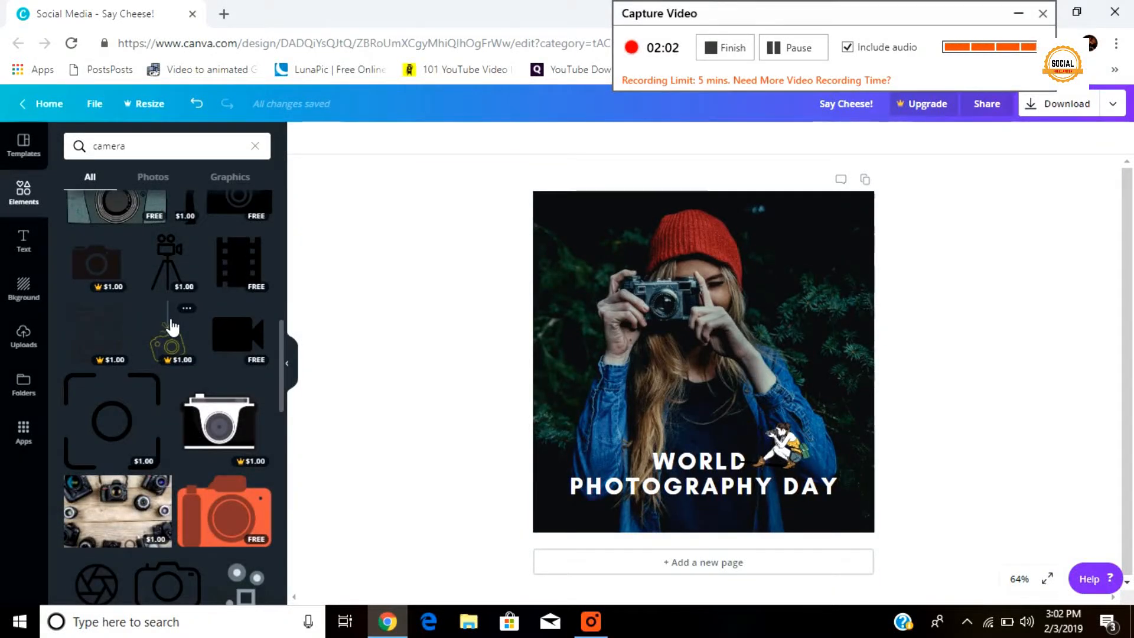
scroll(172, 326, up, 2)
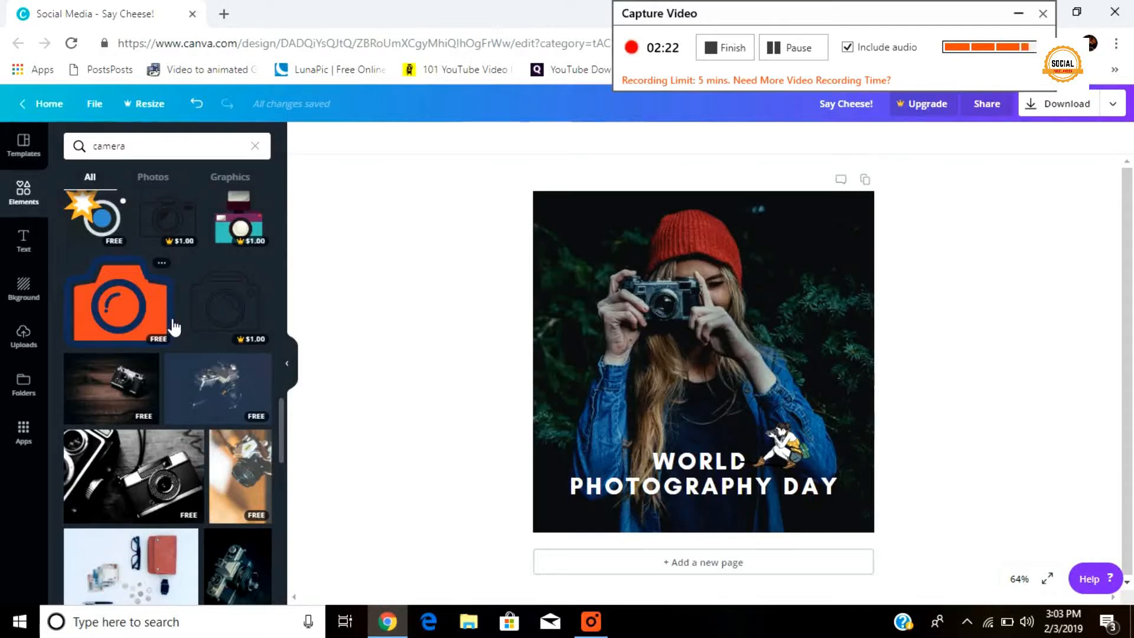
scroll(174, 326, down, 5)
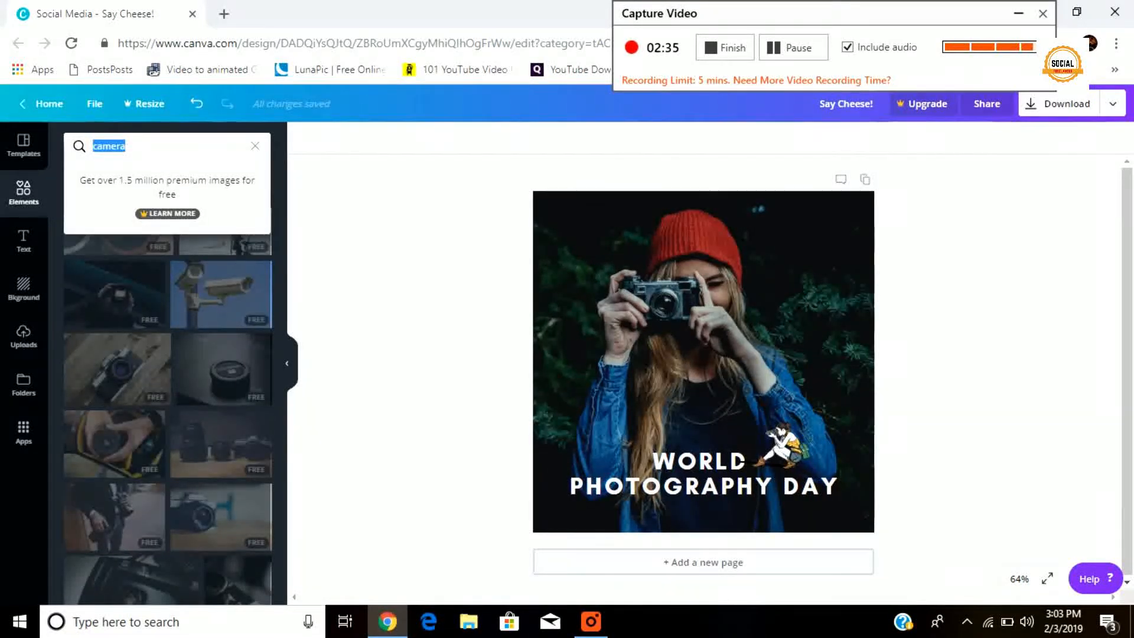
text(lens)
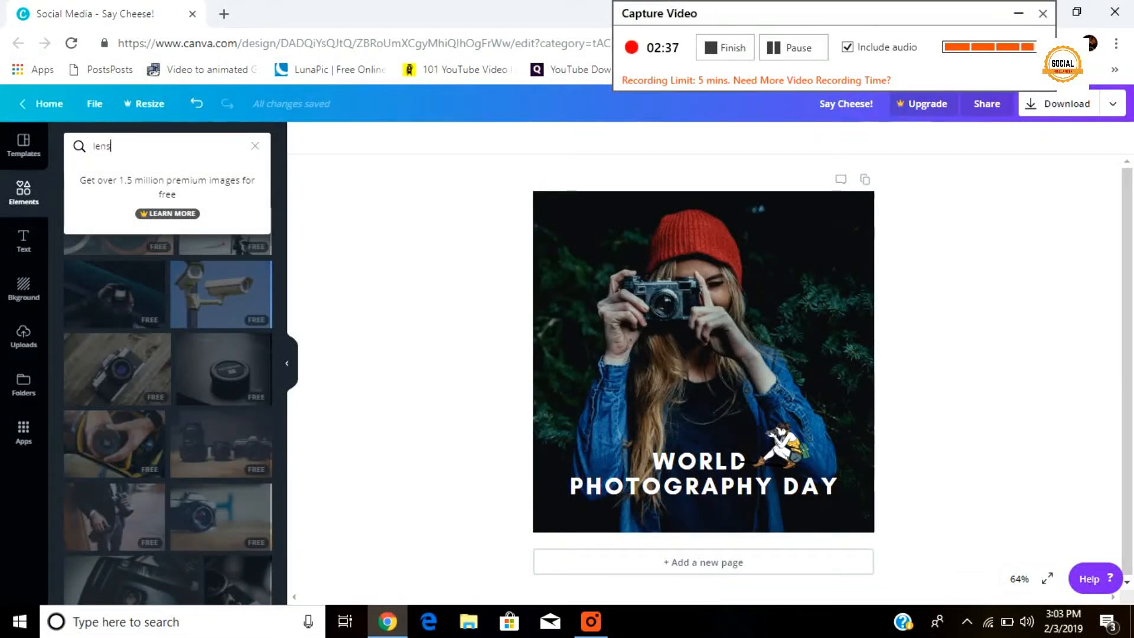
key(Return)
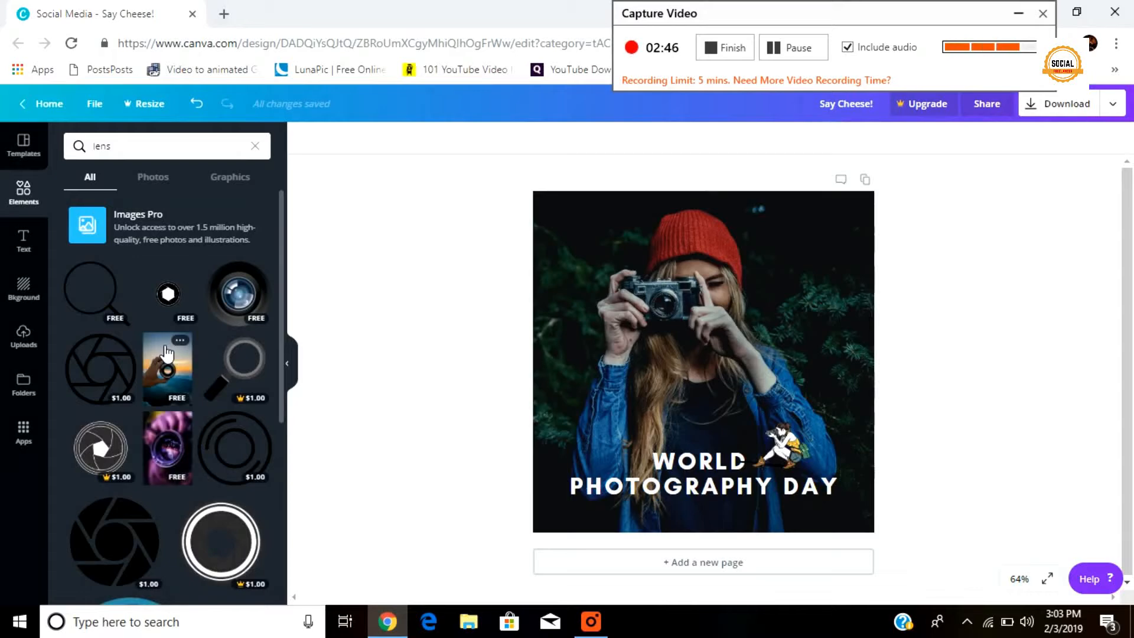
Add the free camera lens graphic to the design and shrink it to fit just before the word "WORLD"
drag(241, 291, 626, 213)
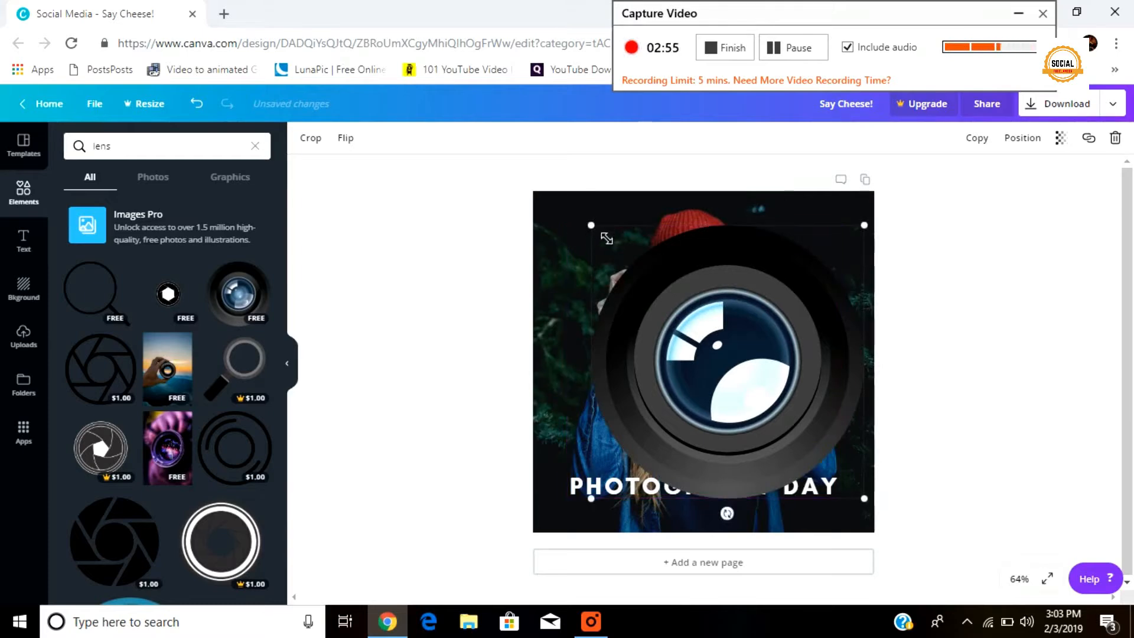
drag(591, 225, 846, 405)
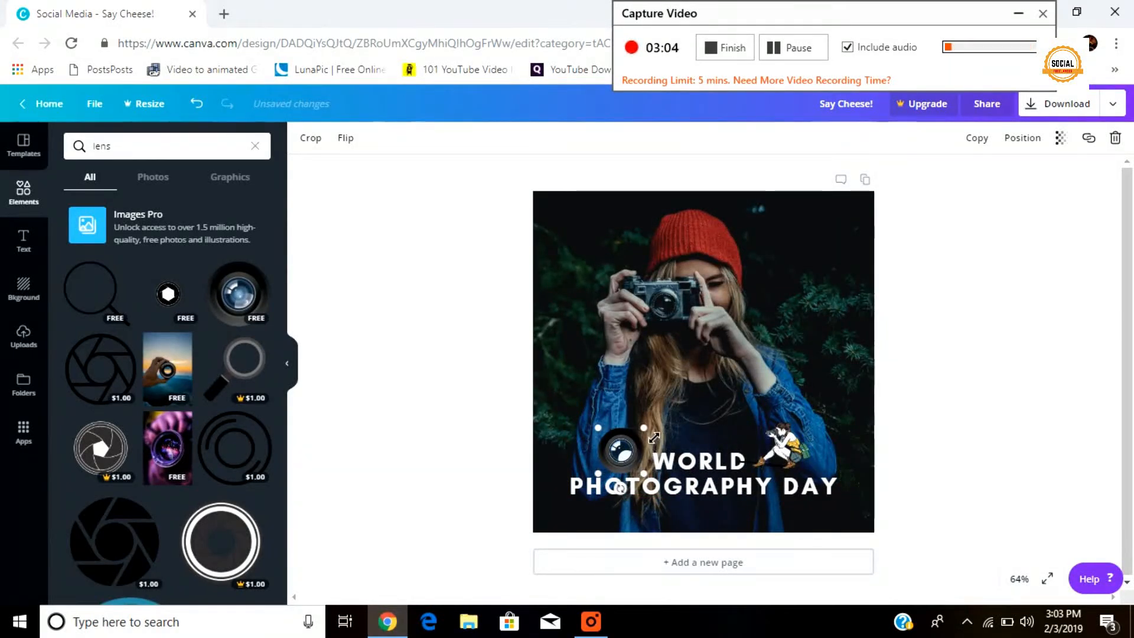
drag(654, 436, 633, 458)
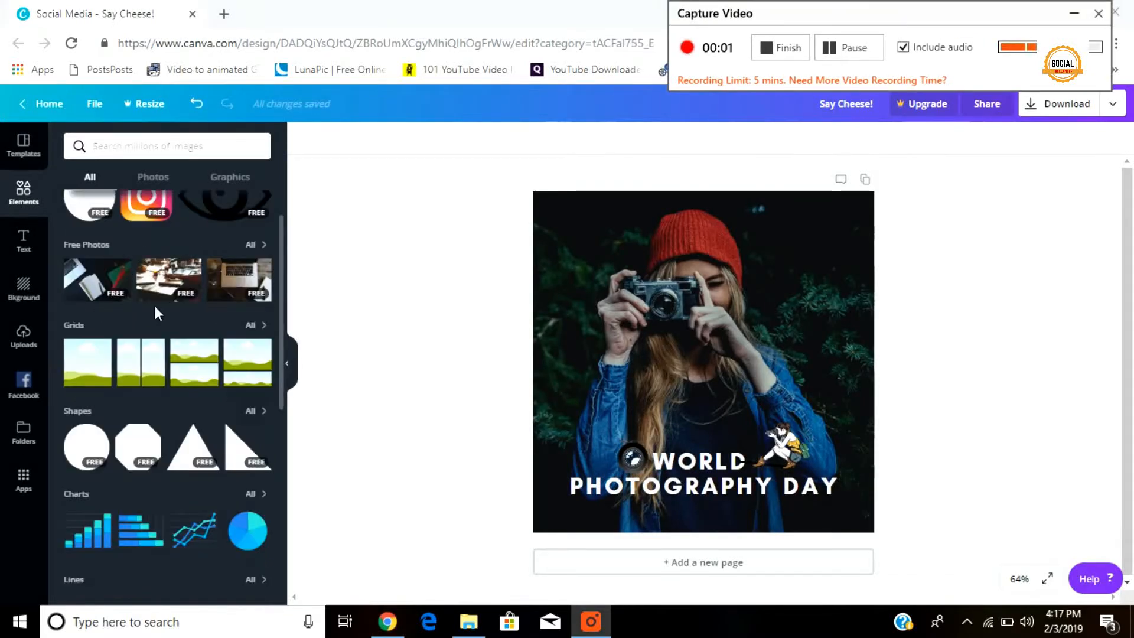
Try a two-column grid filled with the uploaded clock quote and Indian flag images, and delete it from the design
click(73, 325)
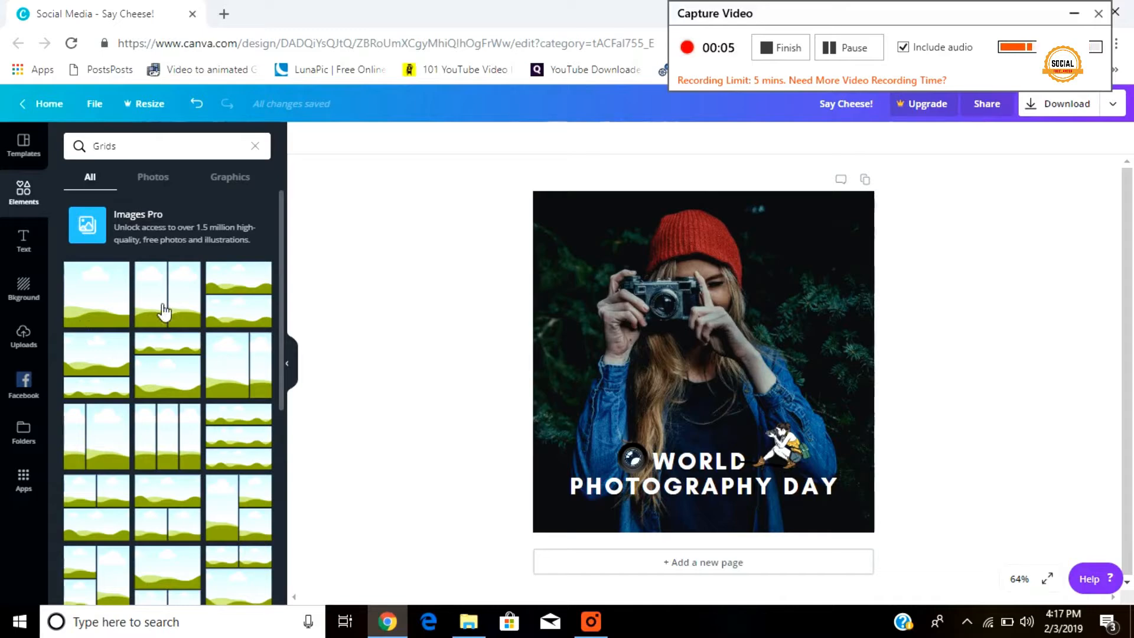
drag(165, 311, 699, 361)
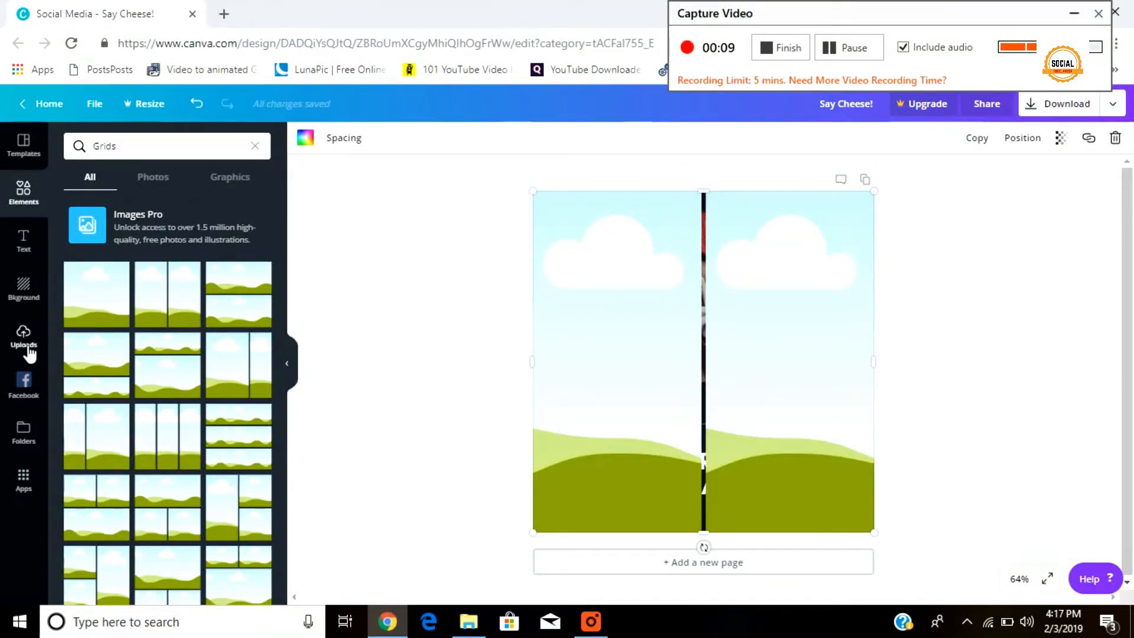
click(26, 345)
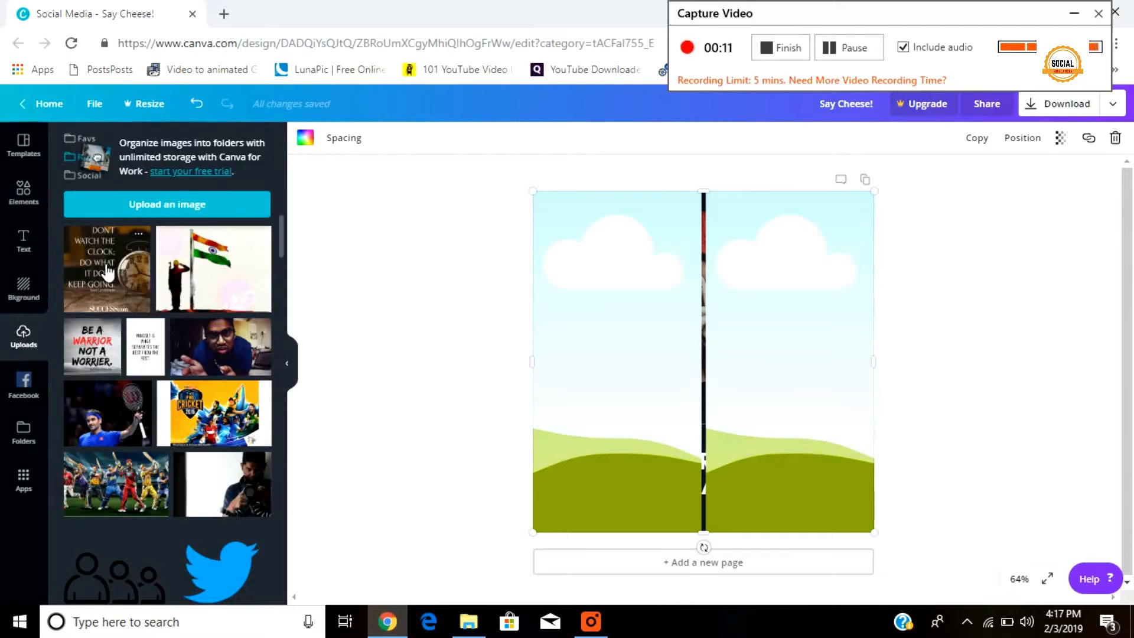
drag(106, 273, 585, 338)
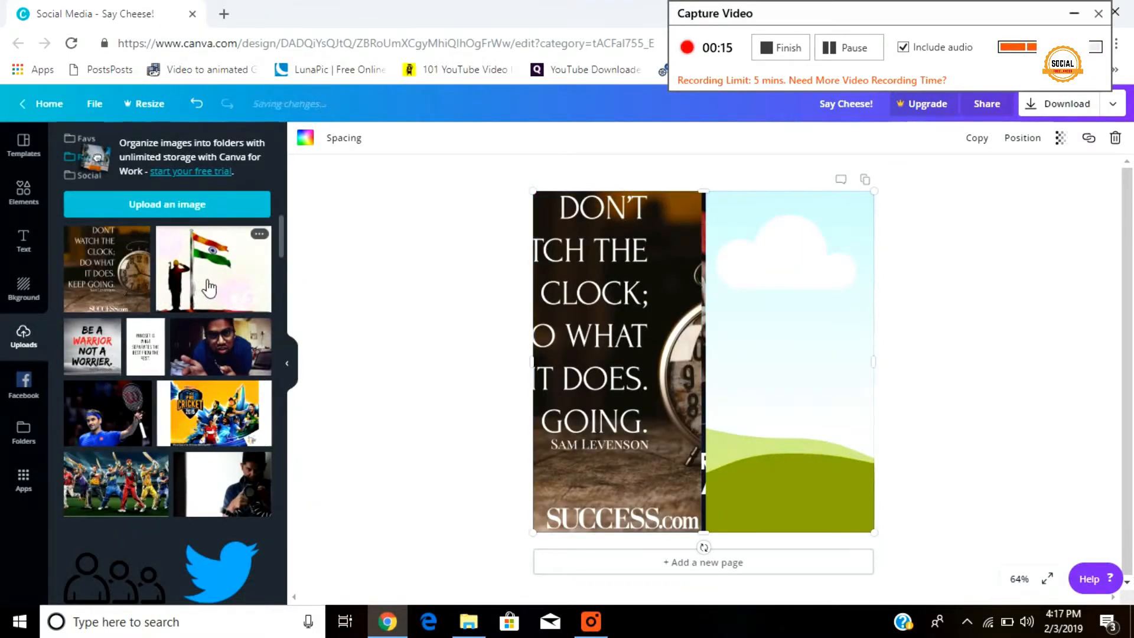
drag(243, 289, 686, 317)
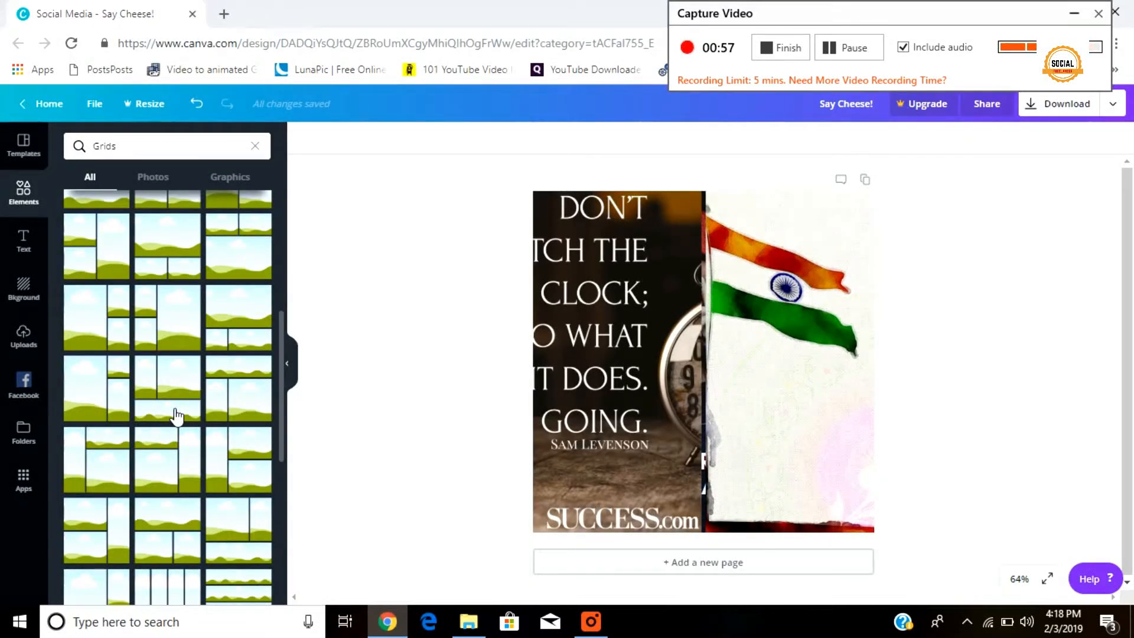
scroll(176, 416, down, 4)
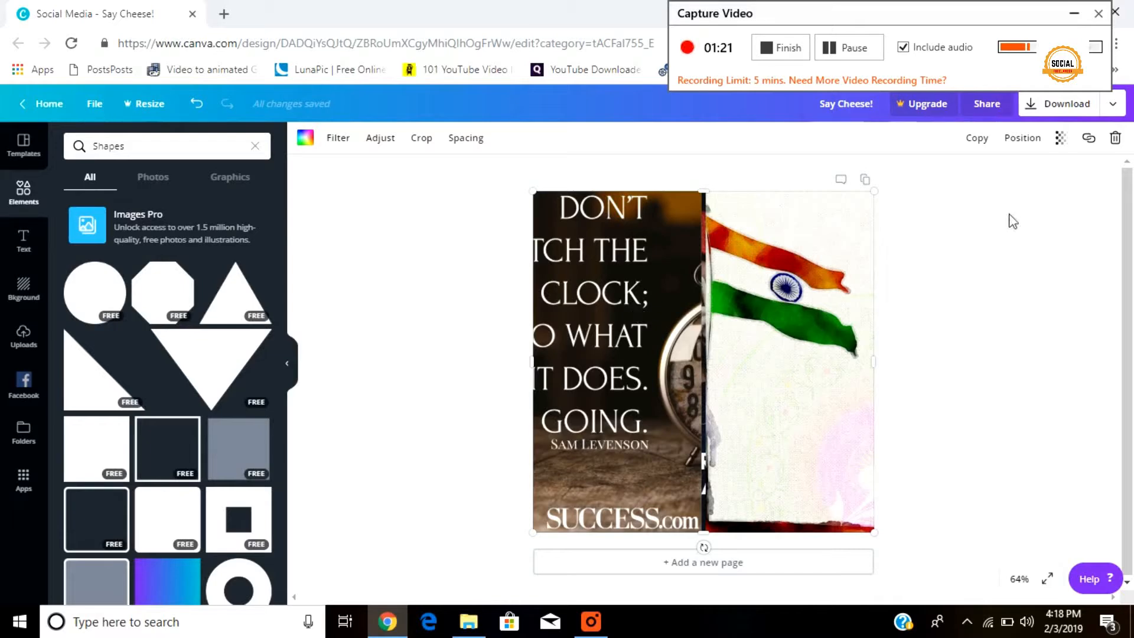
click(1115, 138)
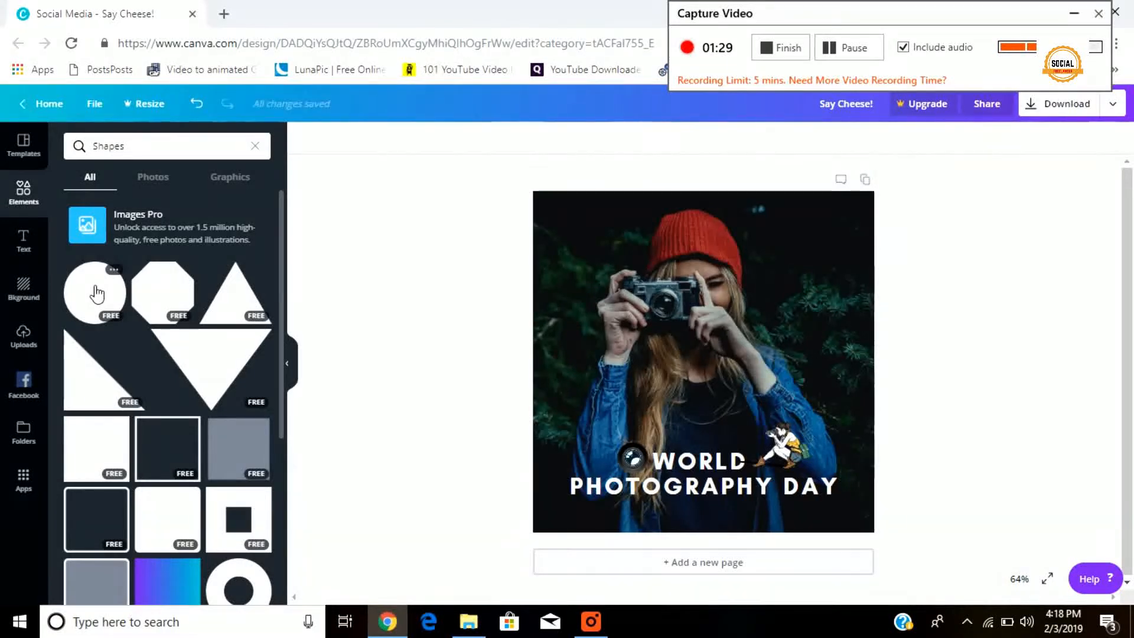
Add a white circle shape, shrink it and place it partly over the design's upper-right corner
click(97, 294)
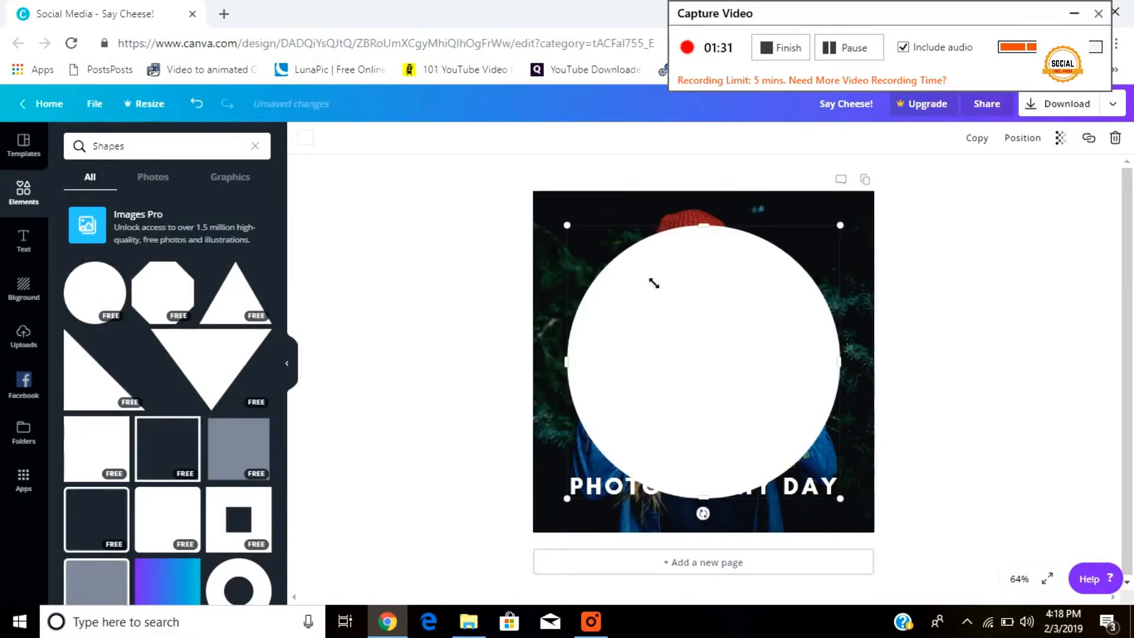
drag(654, 284, 776, 434)
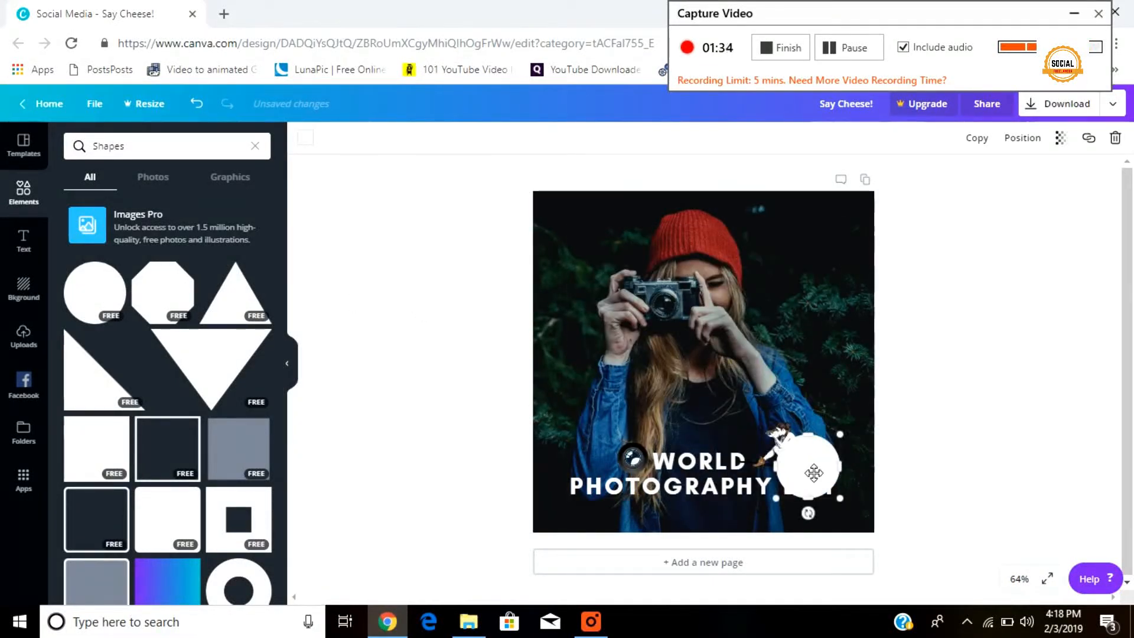
drag(814, 473, 903, 224)
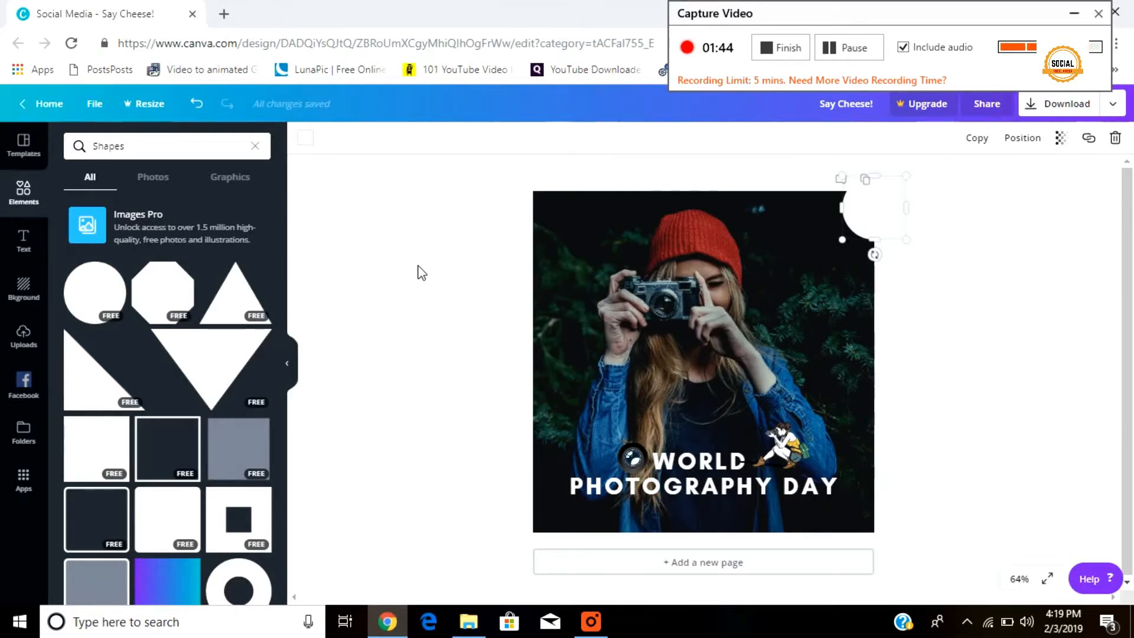
Colour the corner circle yellow #ffde59
click(307, 138)
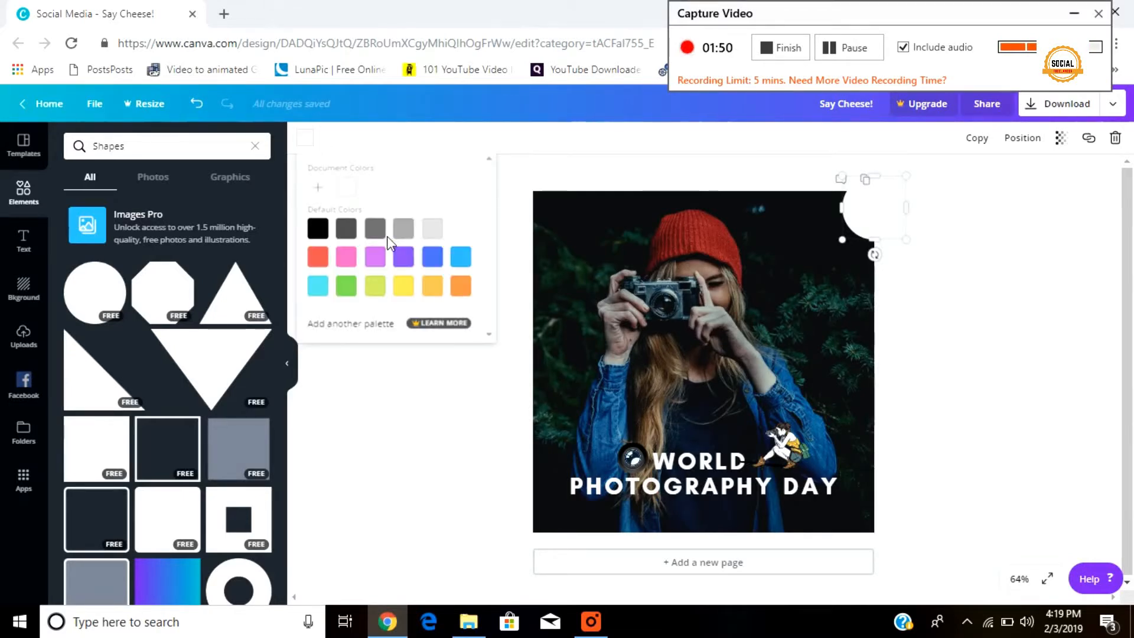
click(382, 256)
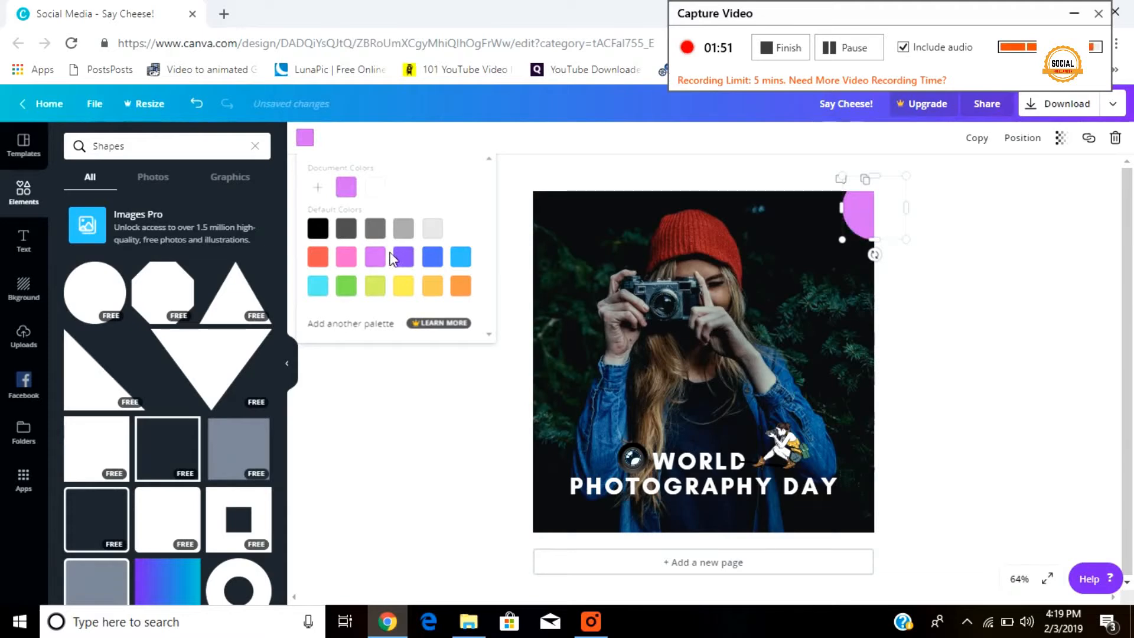
click(404, 288)
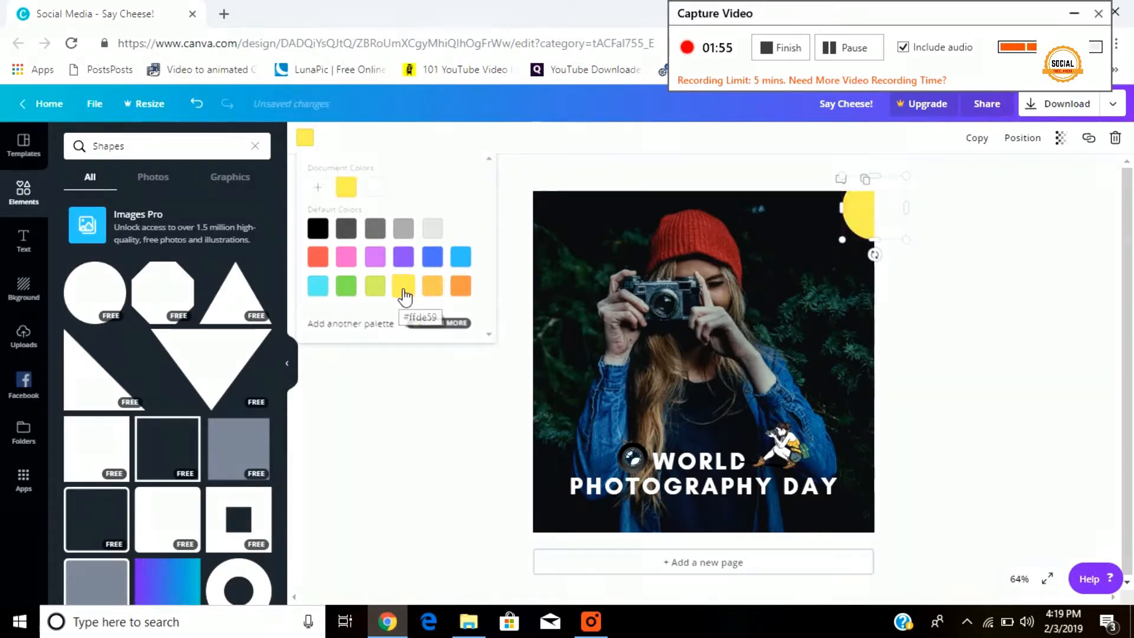
click(400, 397)
Try a white square outline as a border by repositioning and enlarging it around the photo
click(690, 241)
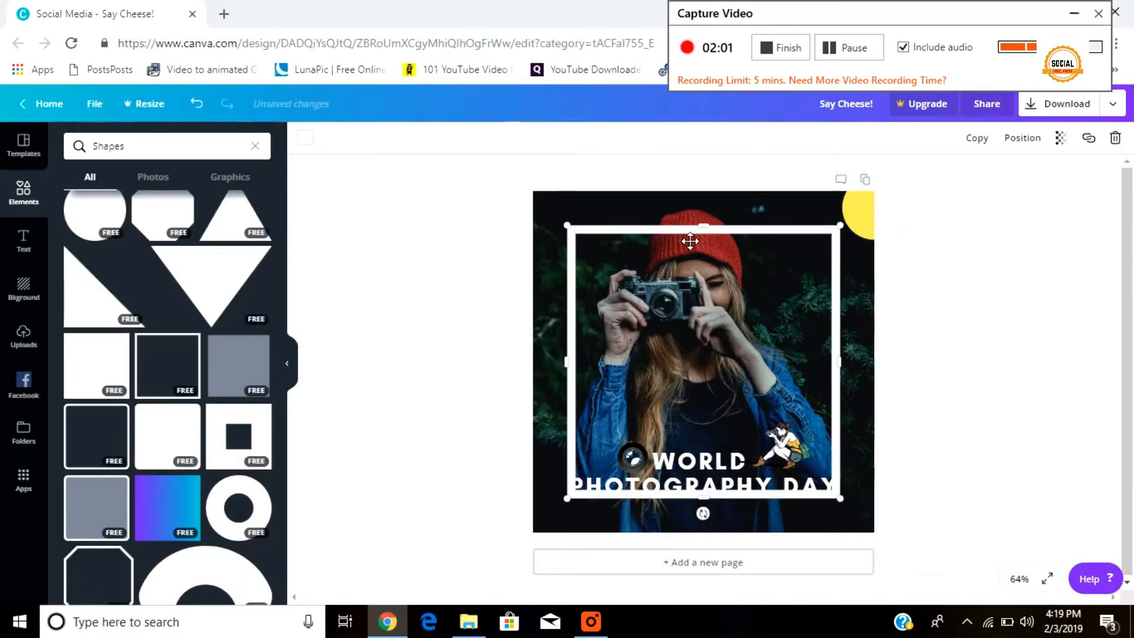
drag(689, 241, 636, 204)
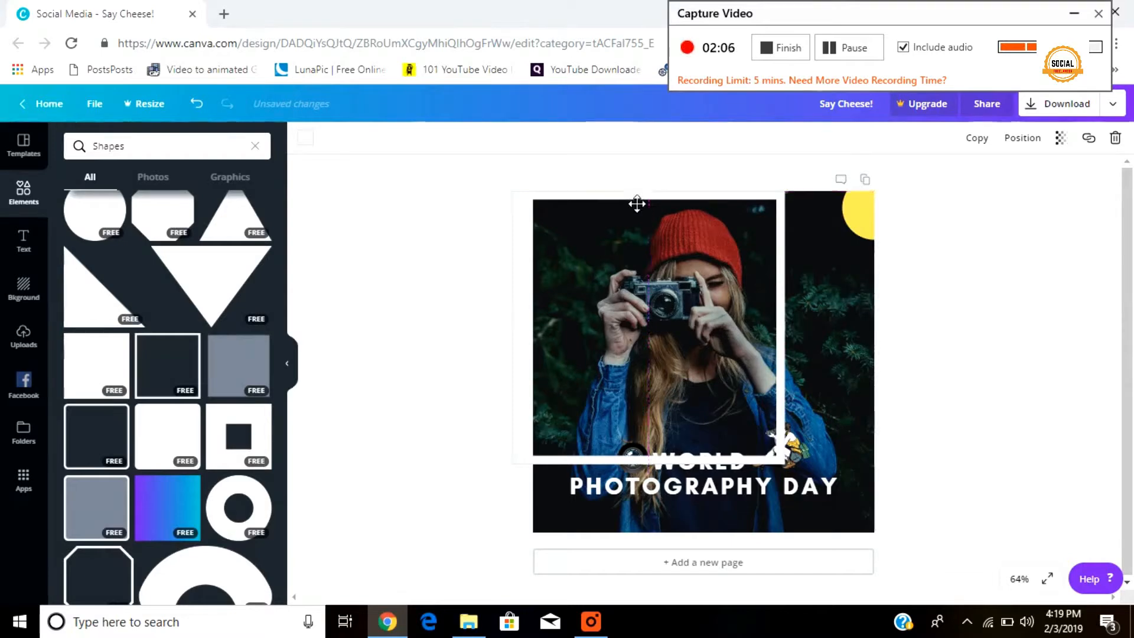
drag(792, 269, 826, 256)
drag(839, 499, 893, 552)
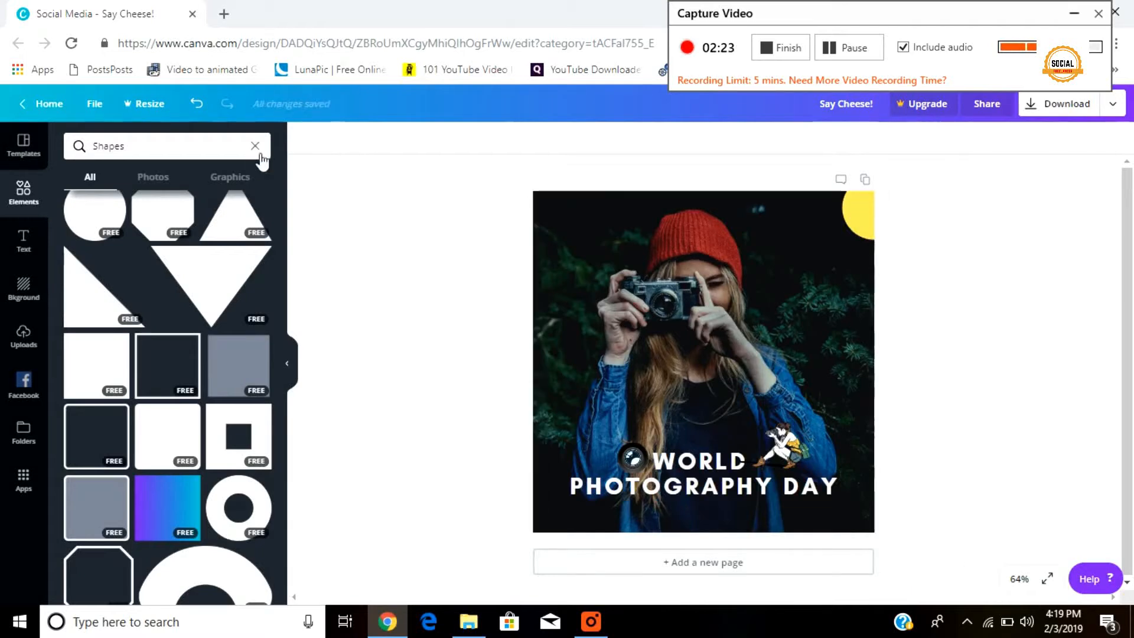
Add a plain white line, shorten it and place it as an underline beneath "PHOTOGRAPHY DAY"
click(254, 146)
scroll(164, 420, down, 2)
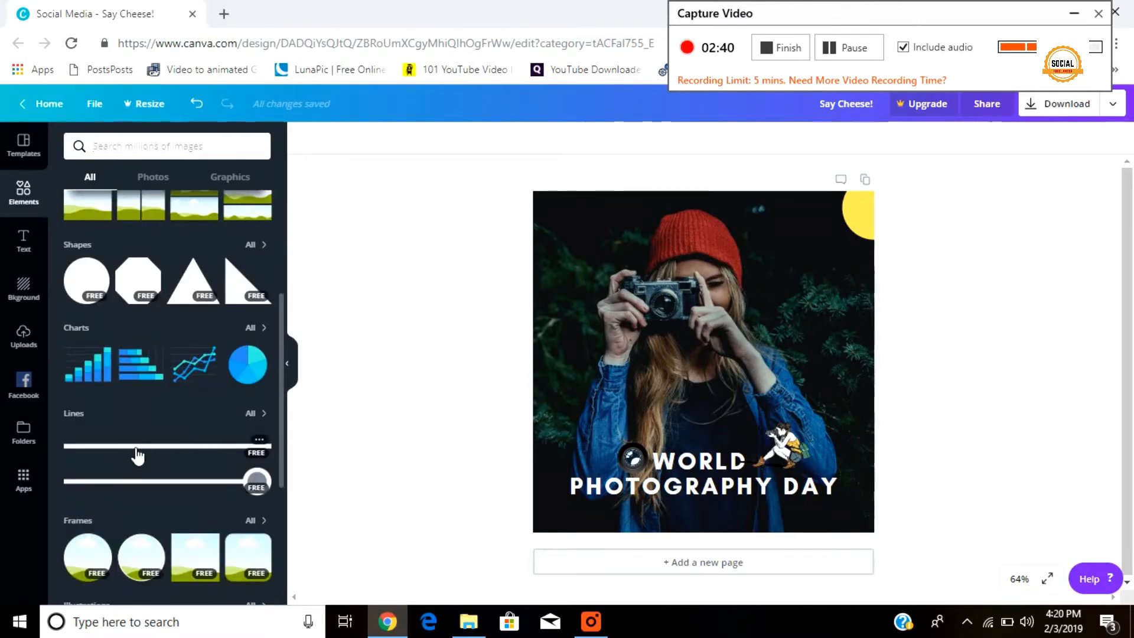
click(137, 454)
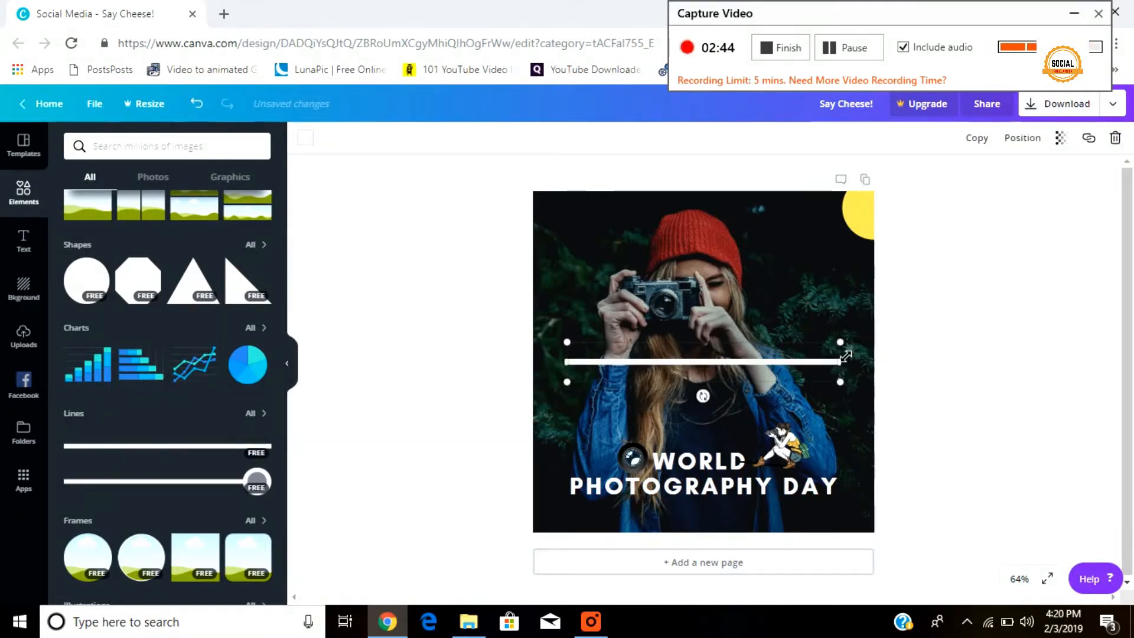
drag(847, 355, 678, 374)
drag(699, 412, 742, 511)
click(1033, 435)
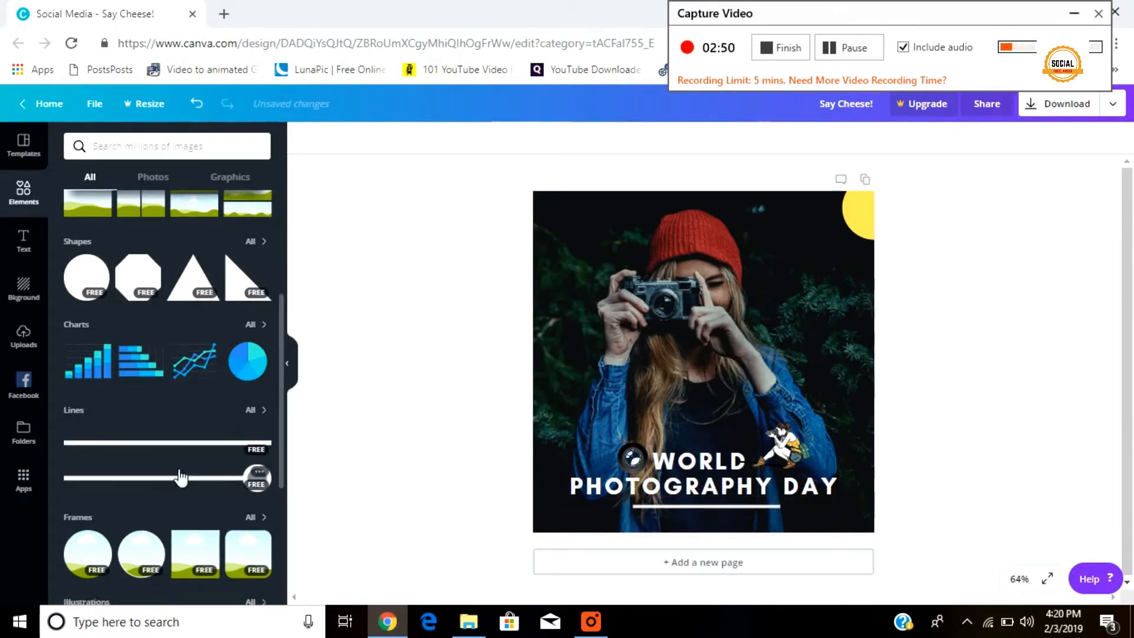
Add the letter N frame to the design and fill it with the uploaded clock quote image
scroll(147, 461, down, 3)
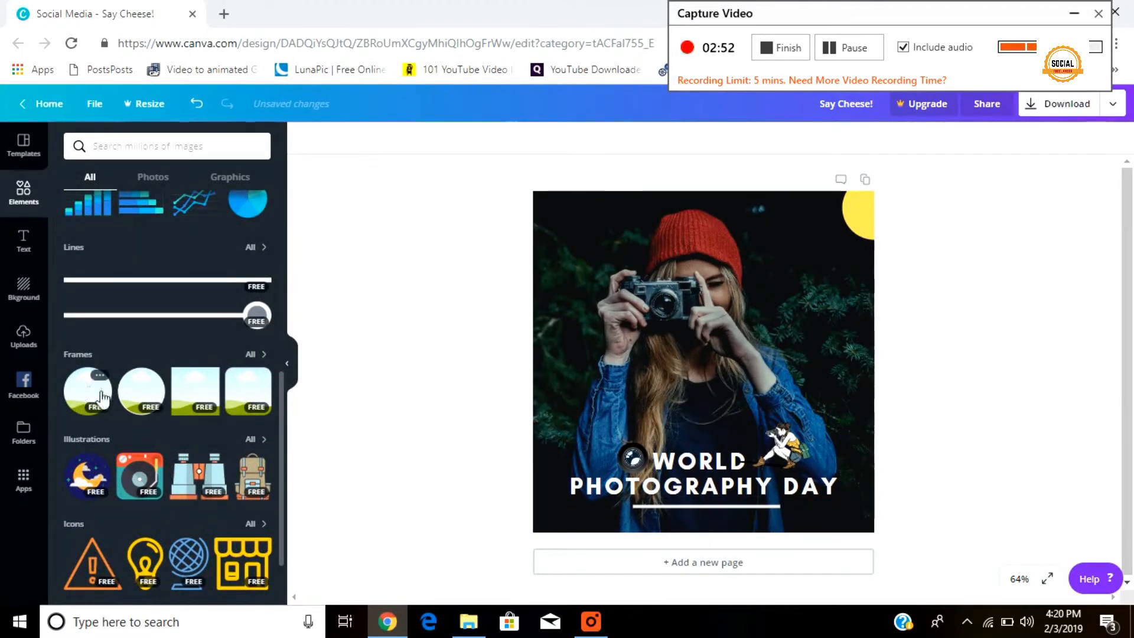
click(254, 356)
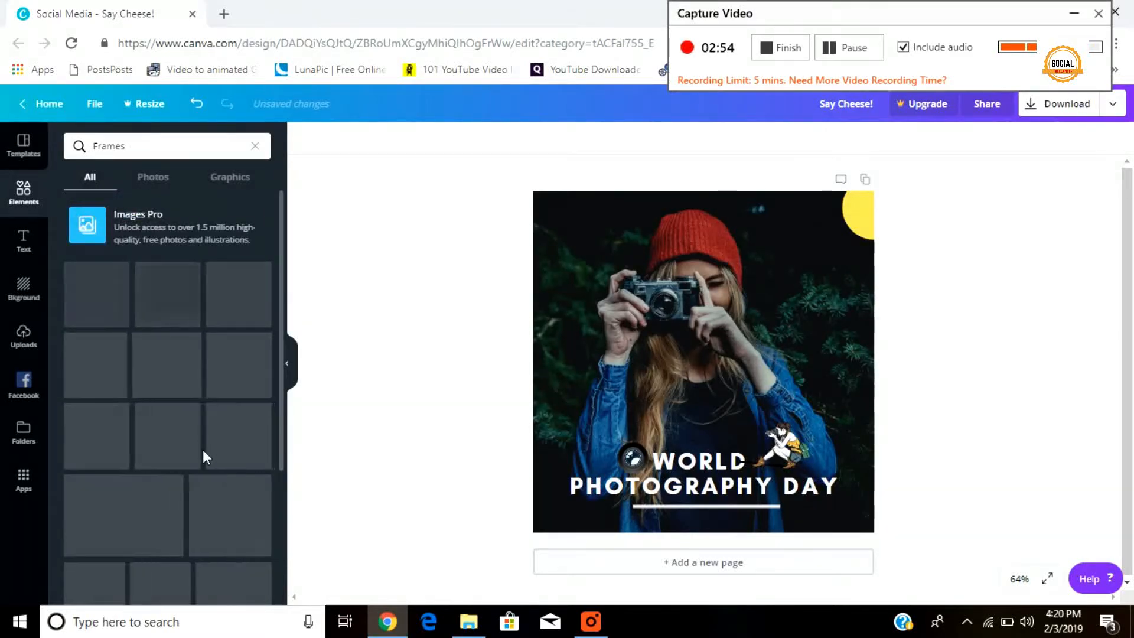
scroll(159, 396, down, 5)
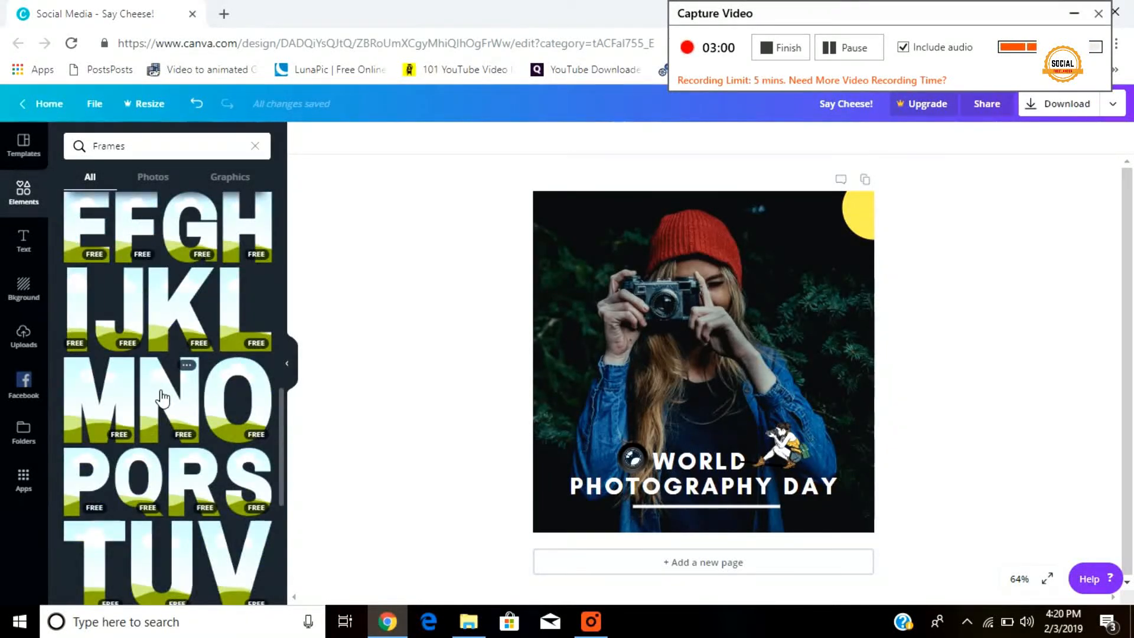
drag(163, 399, 596, 339)
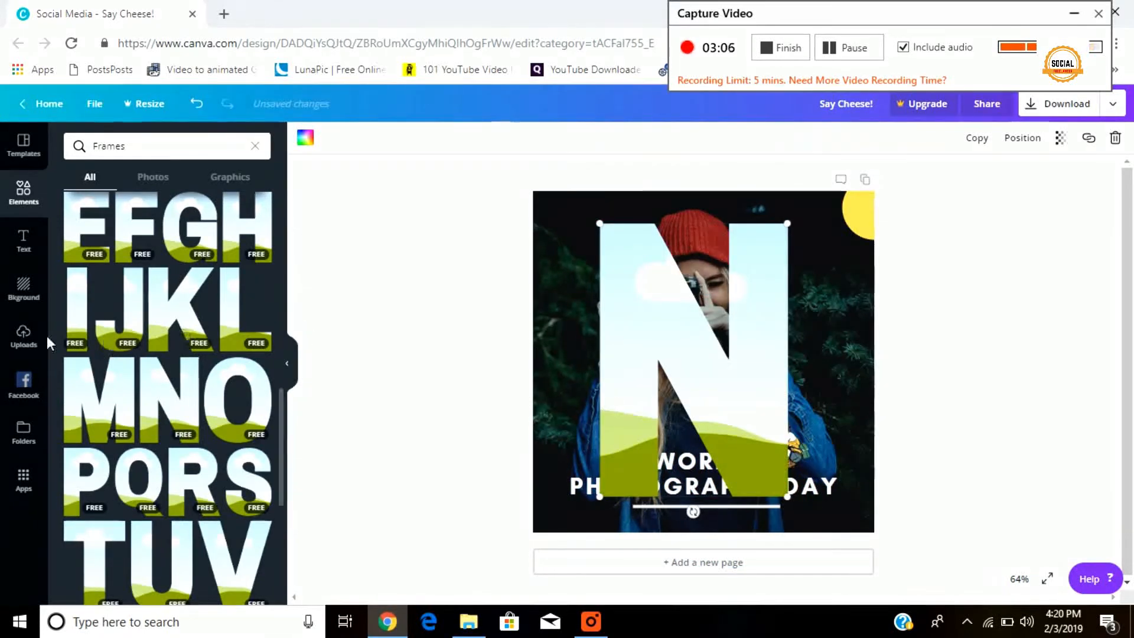
click(24, 335)
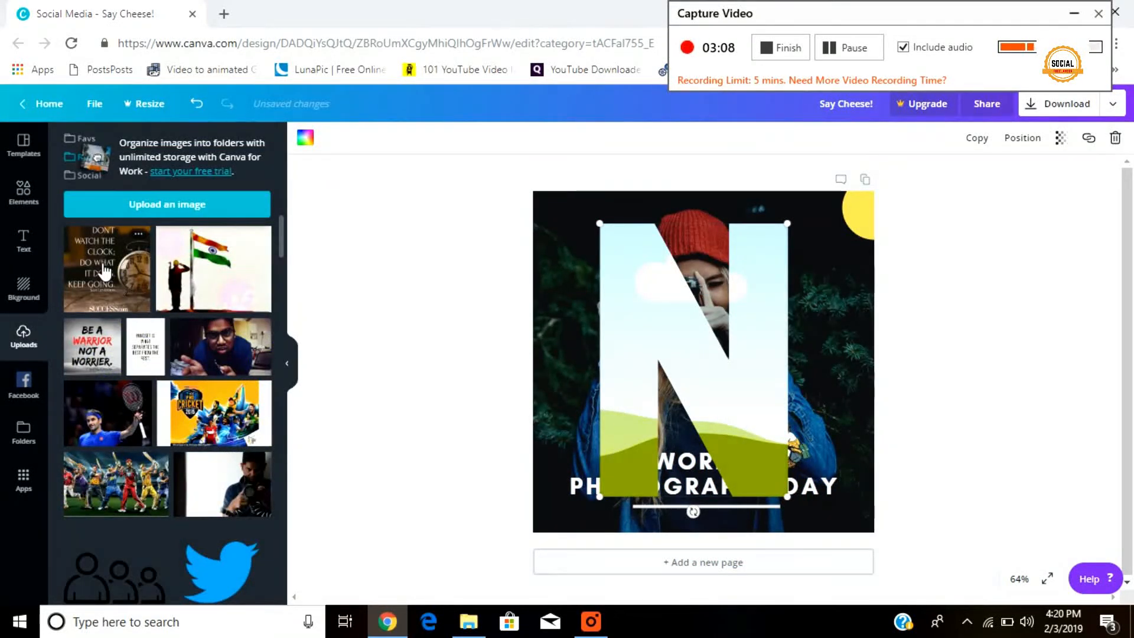
drag(105, 271, 758, 324)
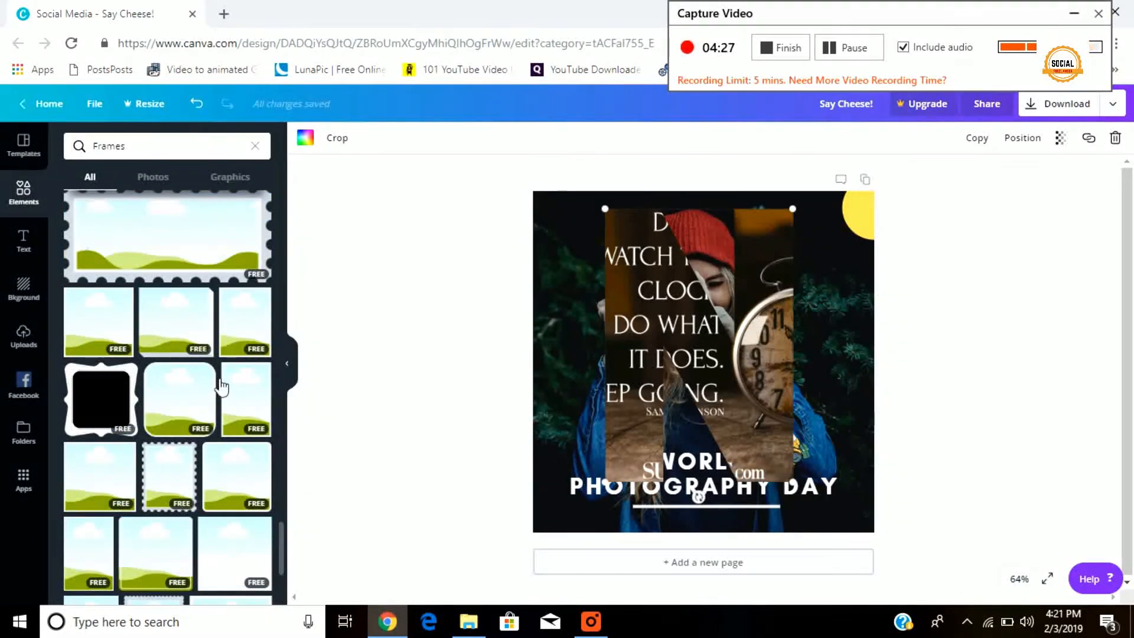
Try the diagonal-stripe frame on the design, filled with the uploaded clock quote image
scroll(195, 380, down, 10)
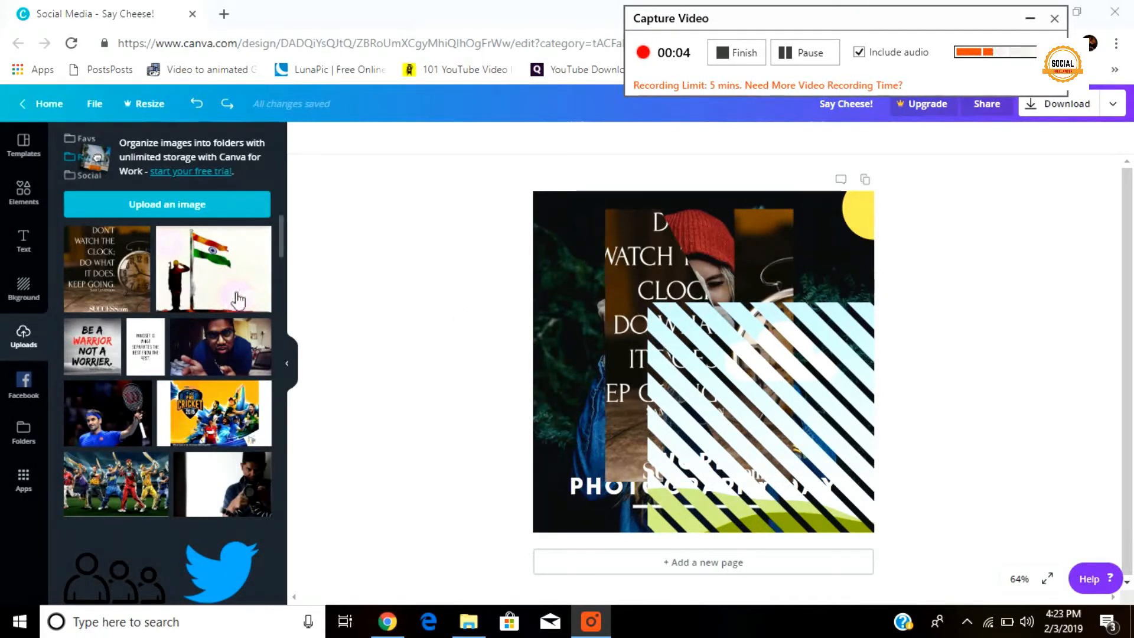
drag(116, 281, 700, 361)
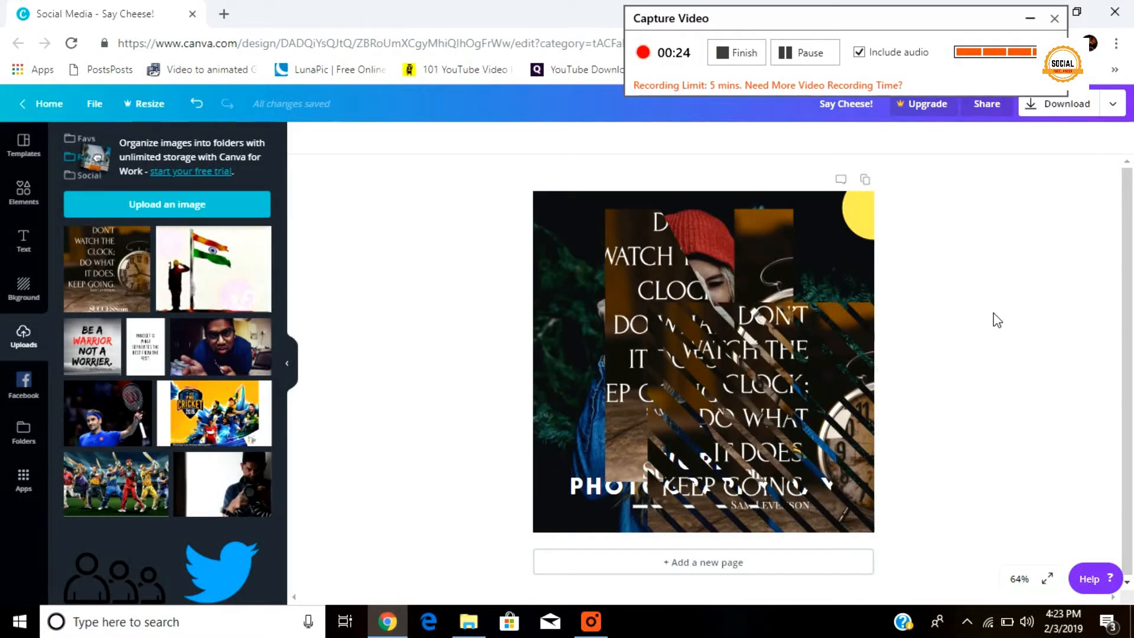
click(24, 192)
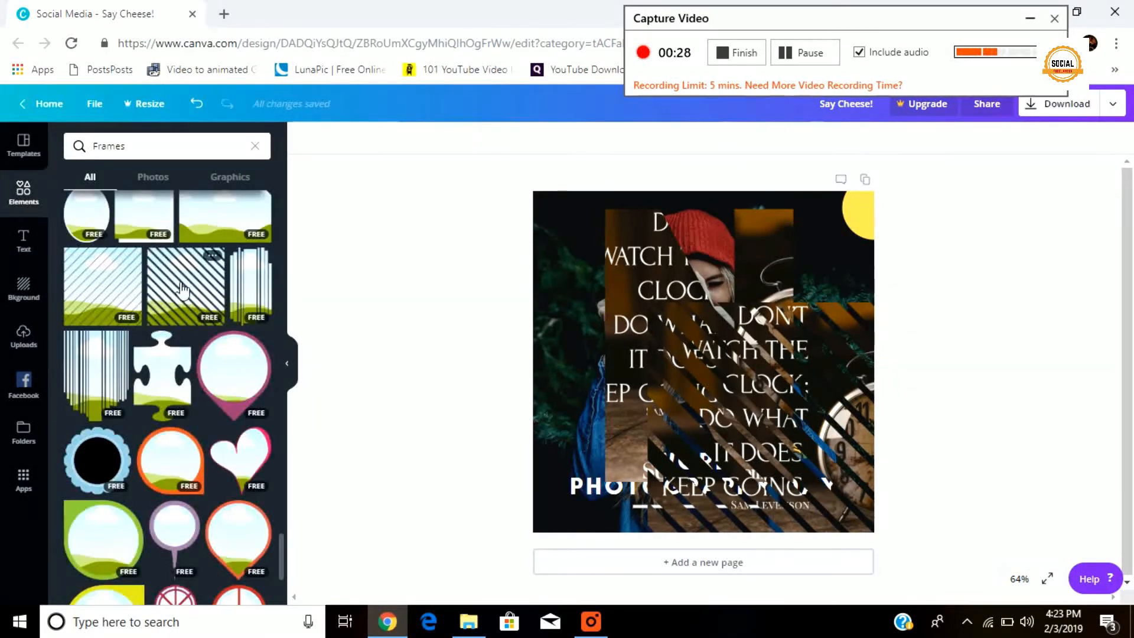
click(24, 190)
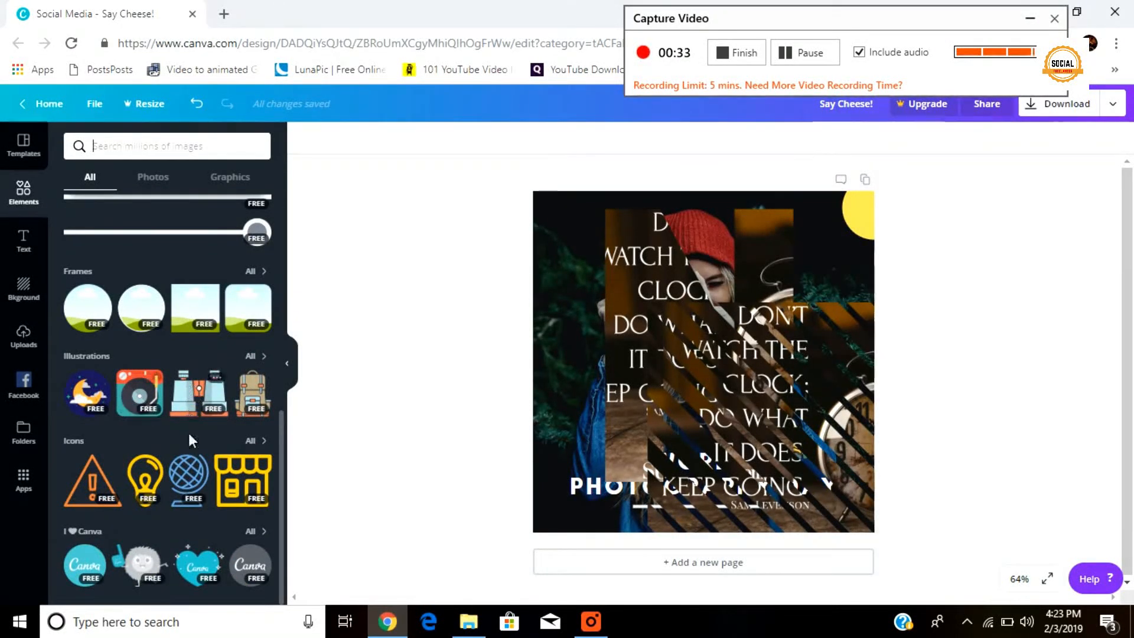
mouse_move(133, 400)
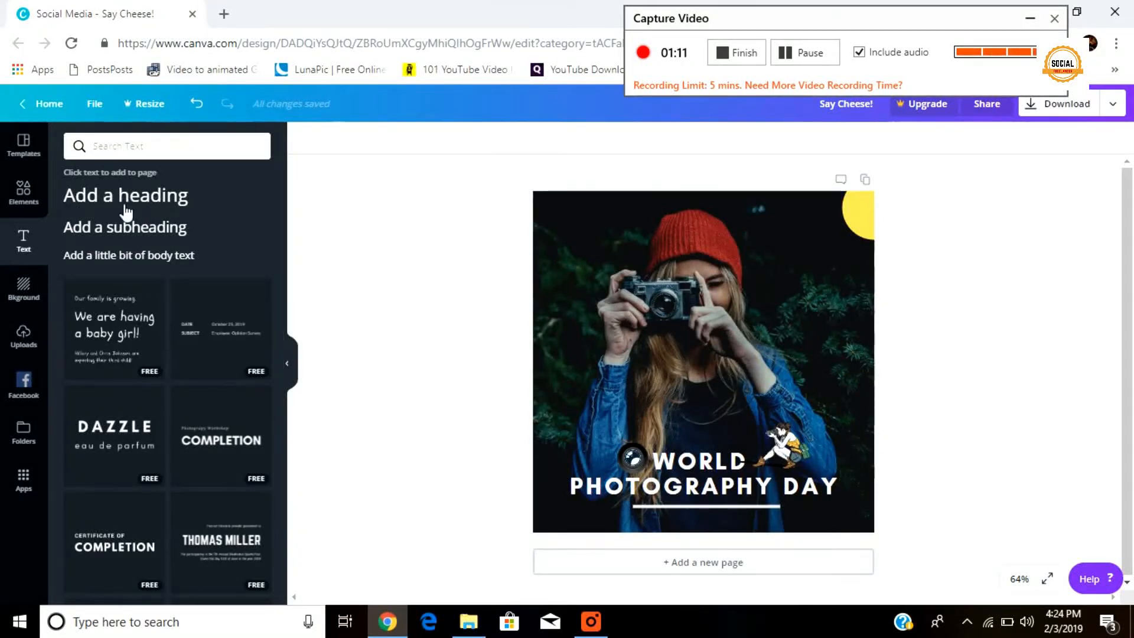
Add a body text box to the design
click(166, 255)
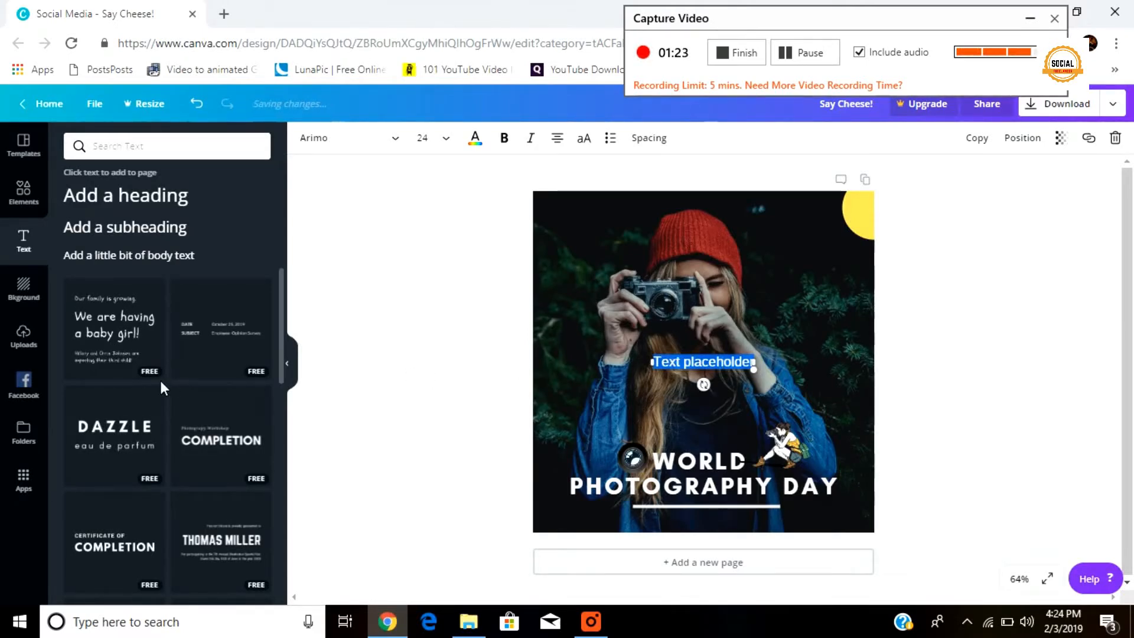
Try the Thanksgiving dinner text layout with its heading replaced by "WORLD PHOTOGRAPHY DAY", and undo the wording
scroll(161, 380, down, 4)
scroll(169, 390, down, 4)
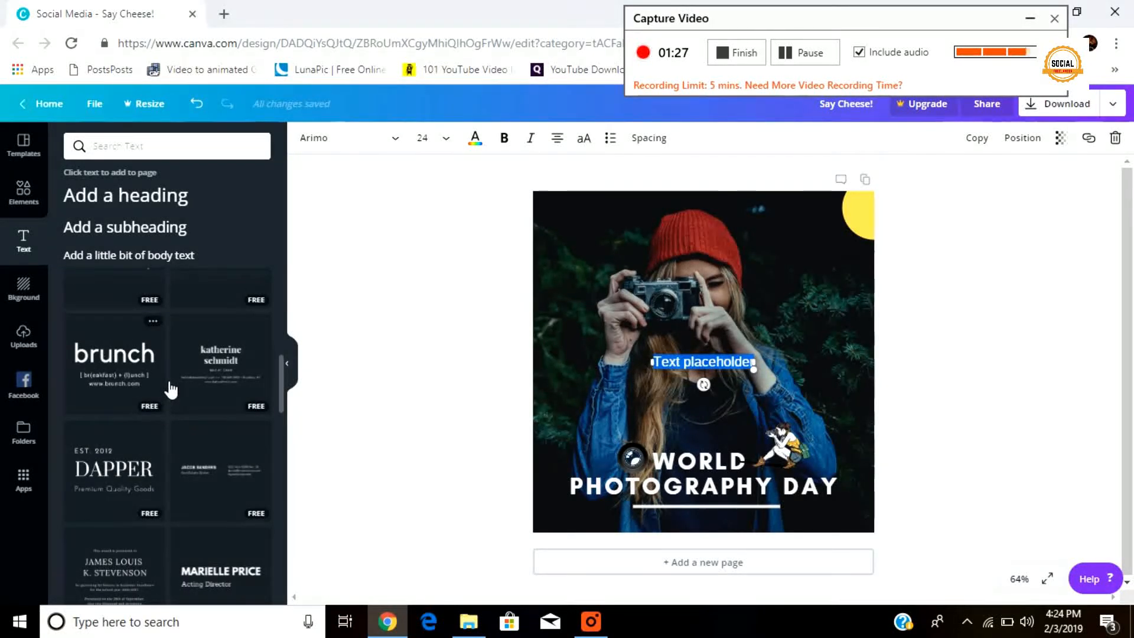
scroll(171, 390, down, 3)
scroll(169, 451, down, 3)
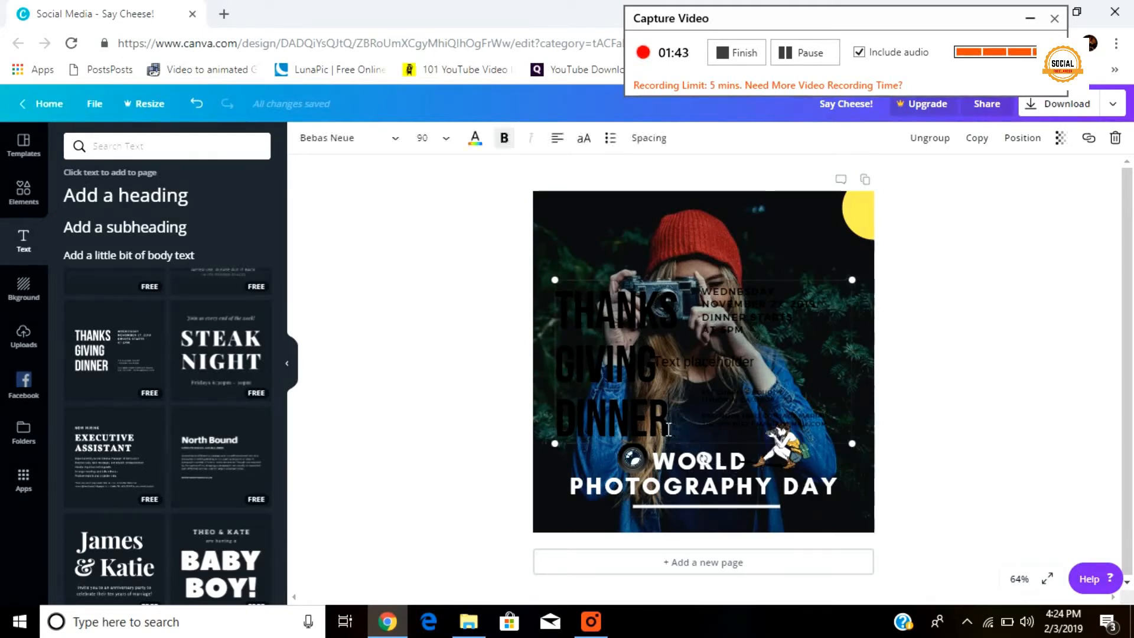
drag(669, 429, 569, 306)
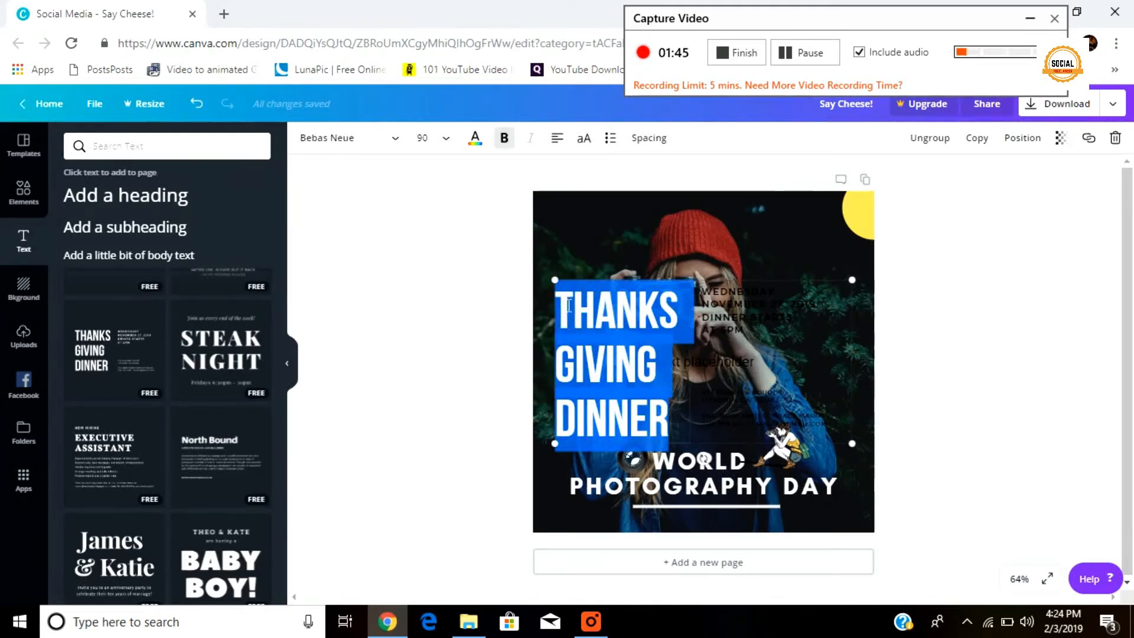
text(WORLD)
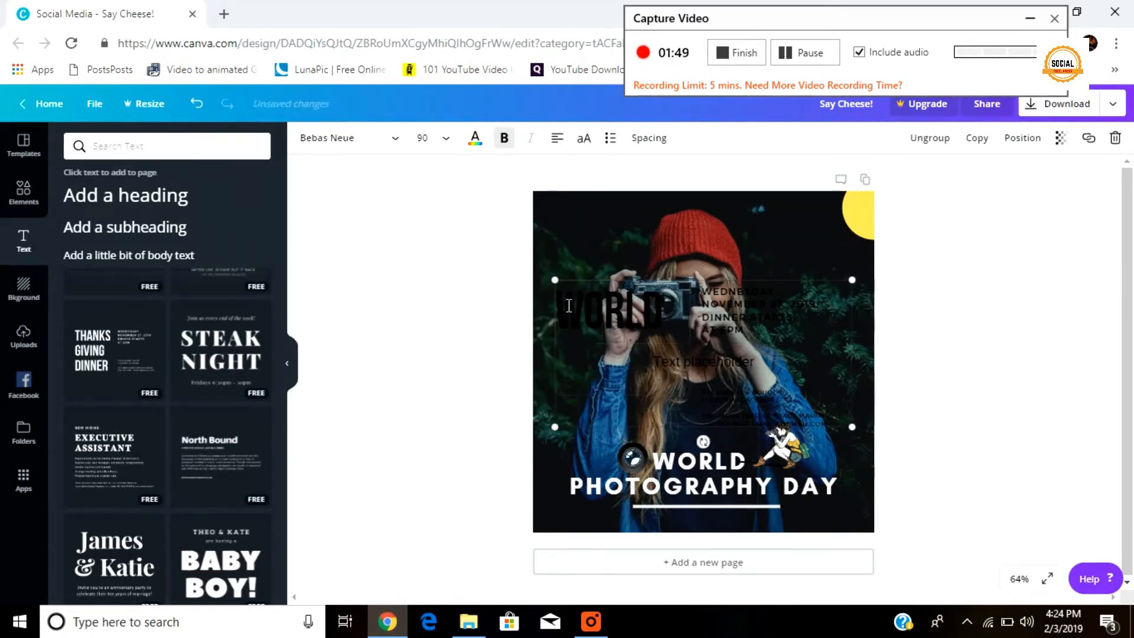
text( PHOT)
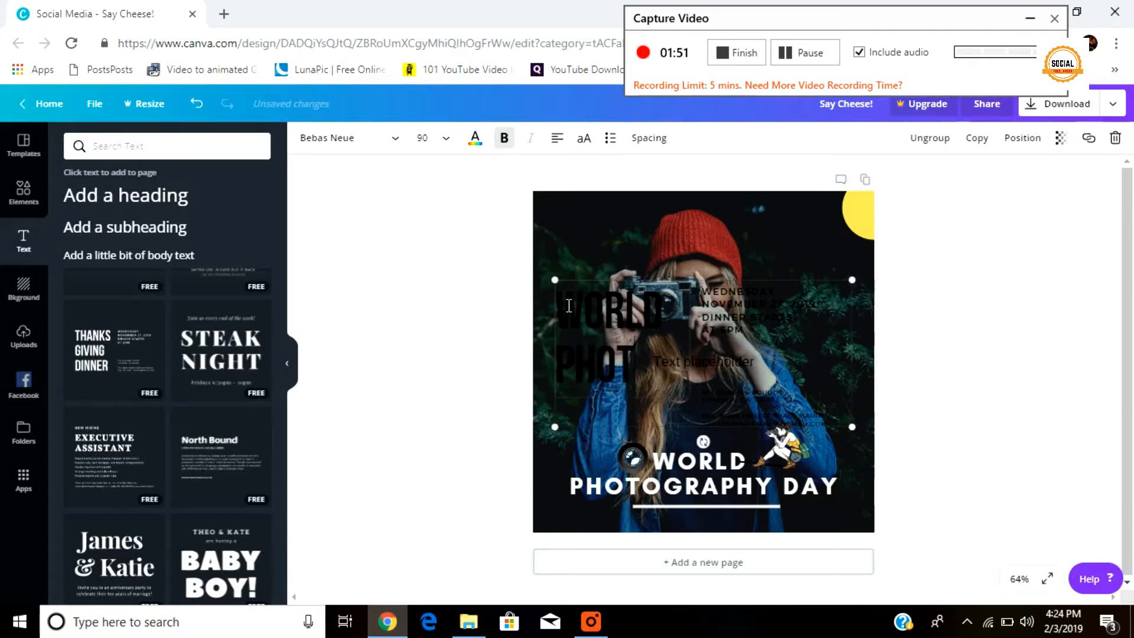
text(OGRAPHY)
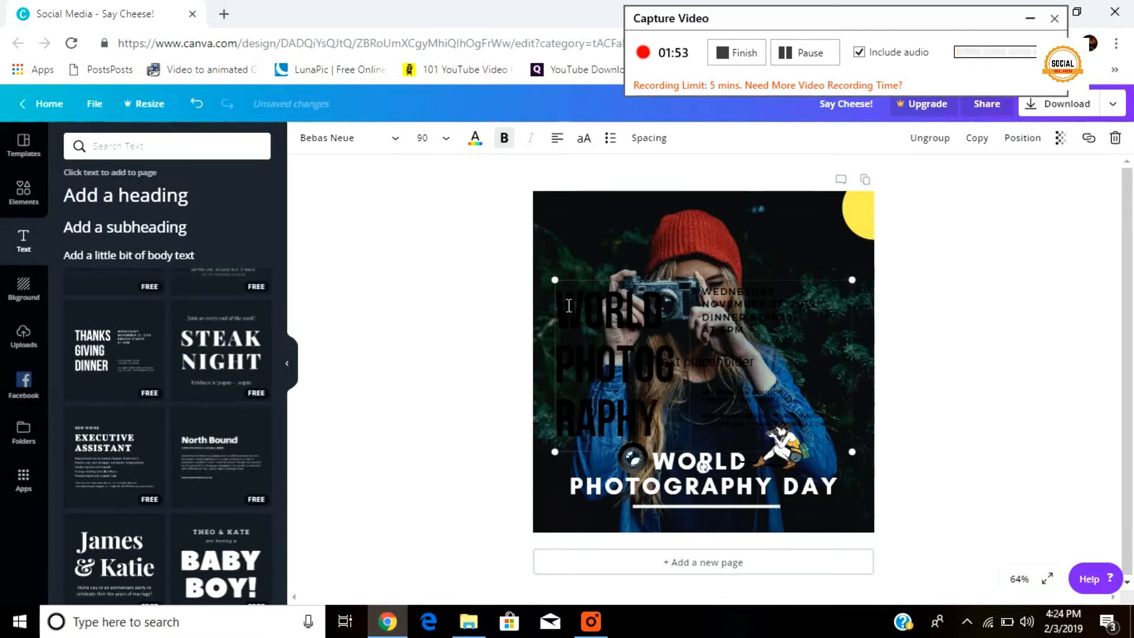
text( DAY)
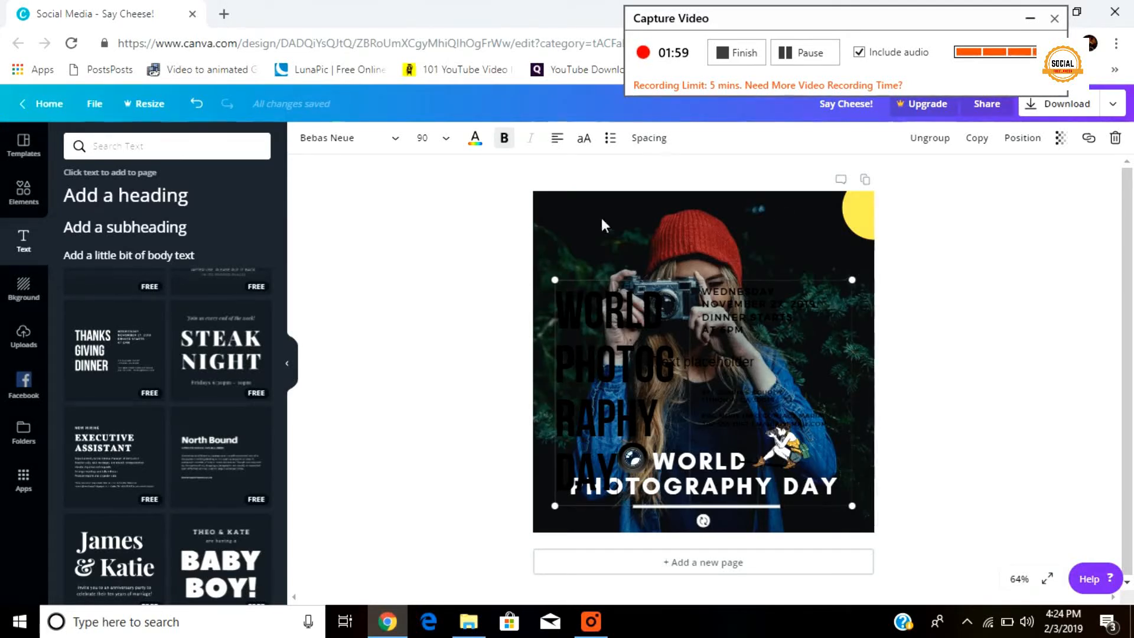
click(206, 108)
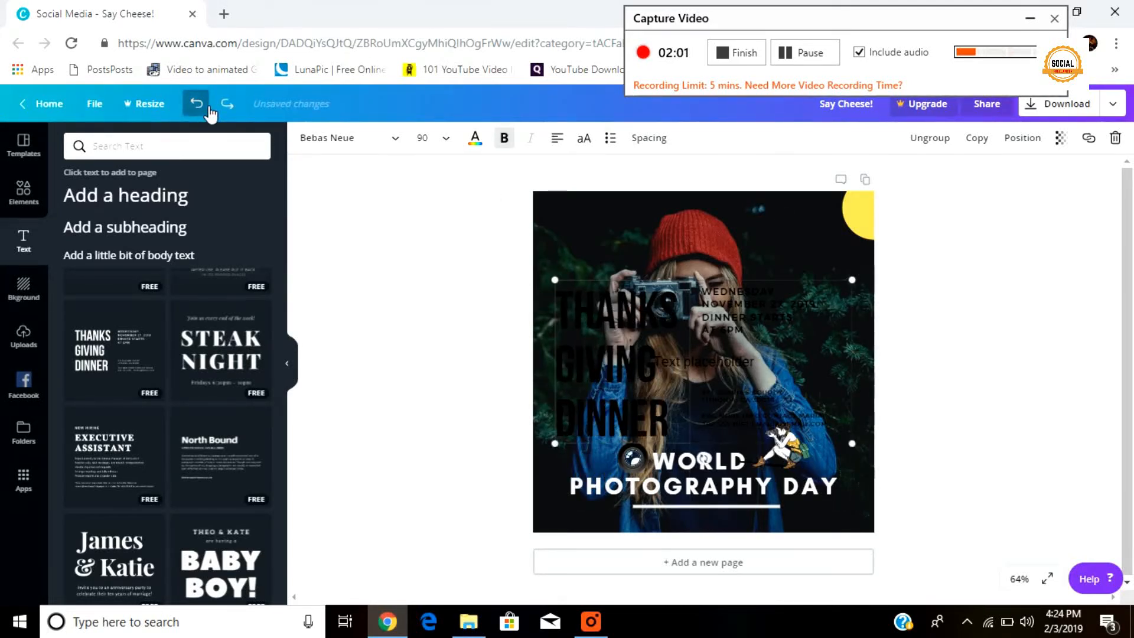
Replace the body text placeholder with "hello" and colour it white
text(hello)
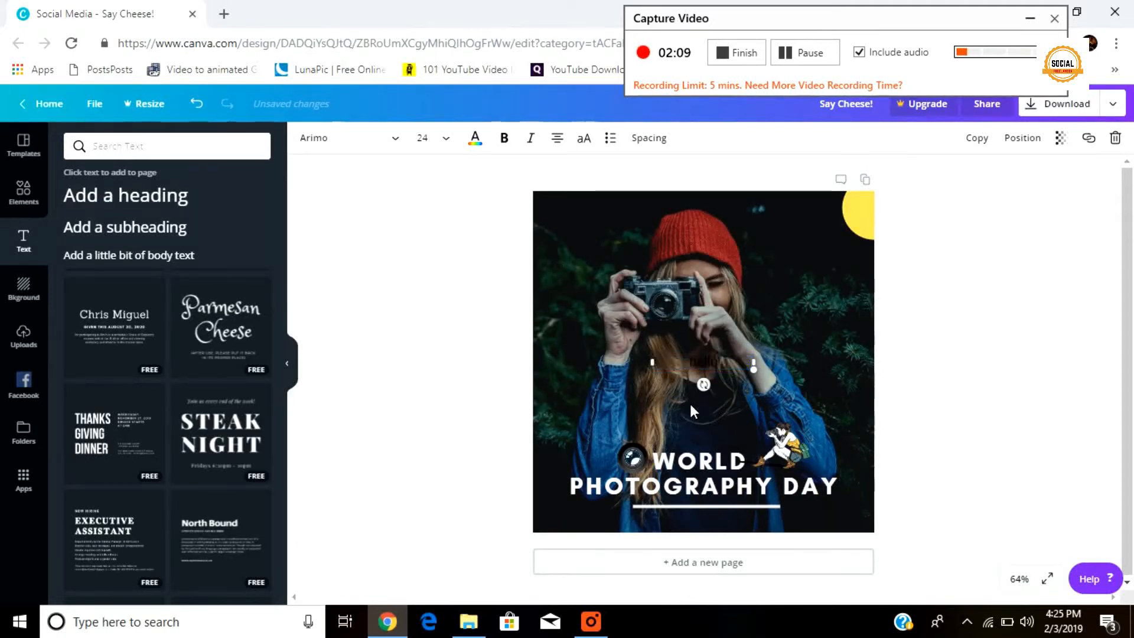
click(479, 144)
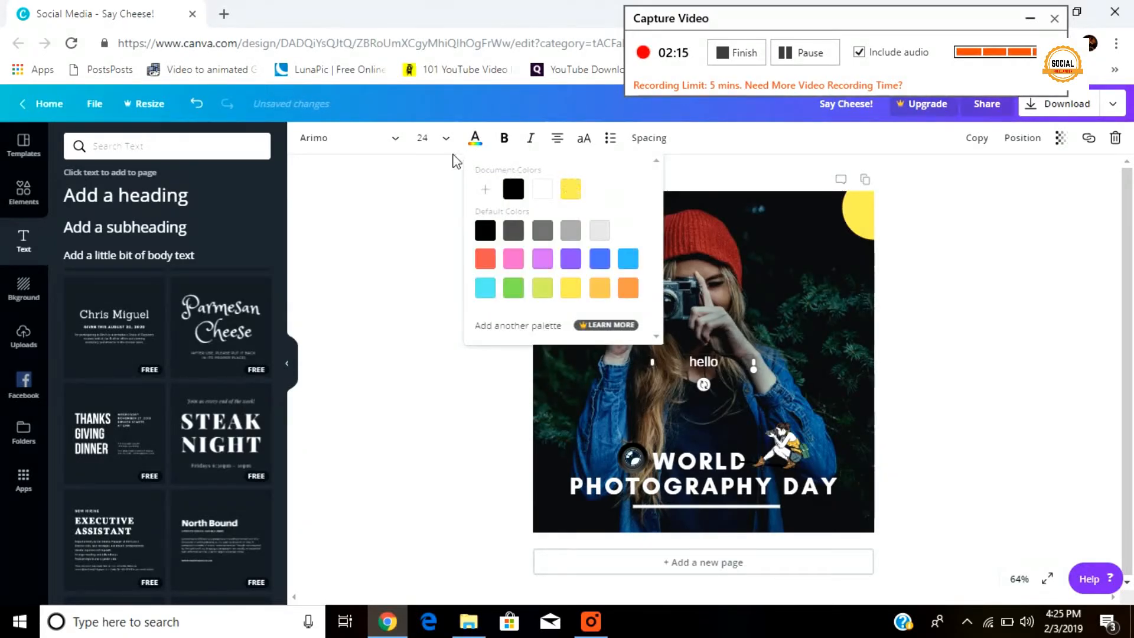
Set the "hello" text to size 72 in the Alegreya Sans Black font
click(444, 137)
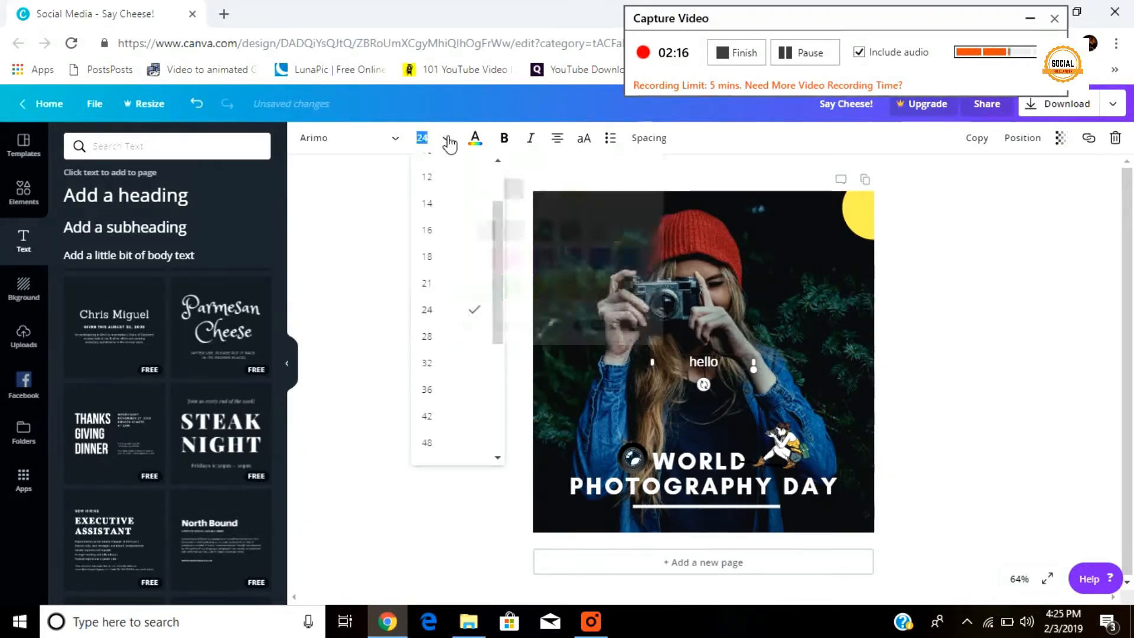
scroll(460, 301, down, 3)
click(463, 286)
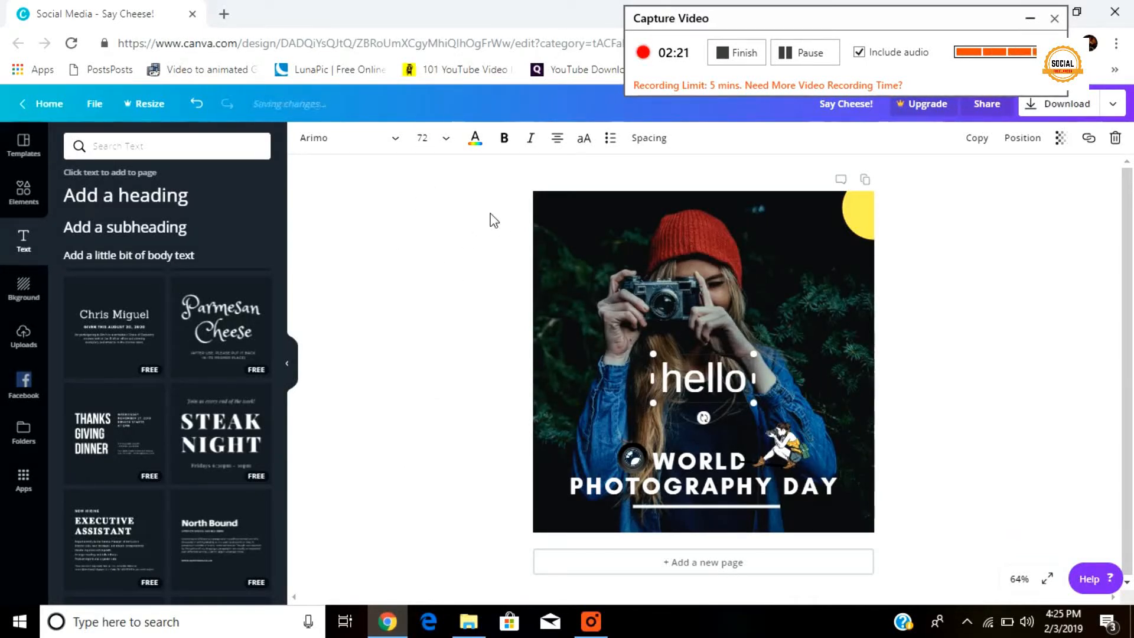
click(398, 146)
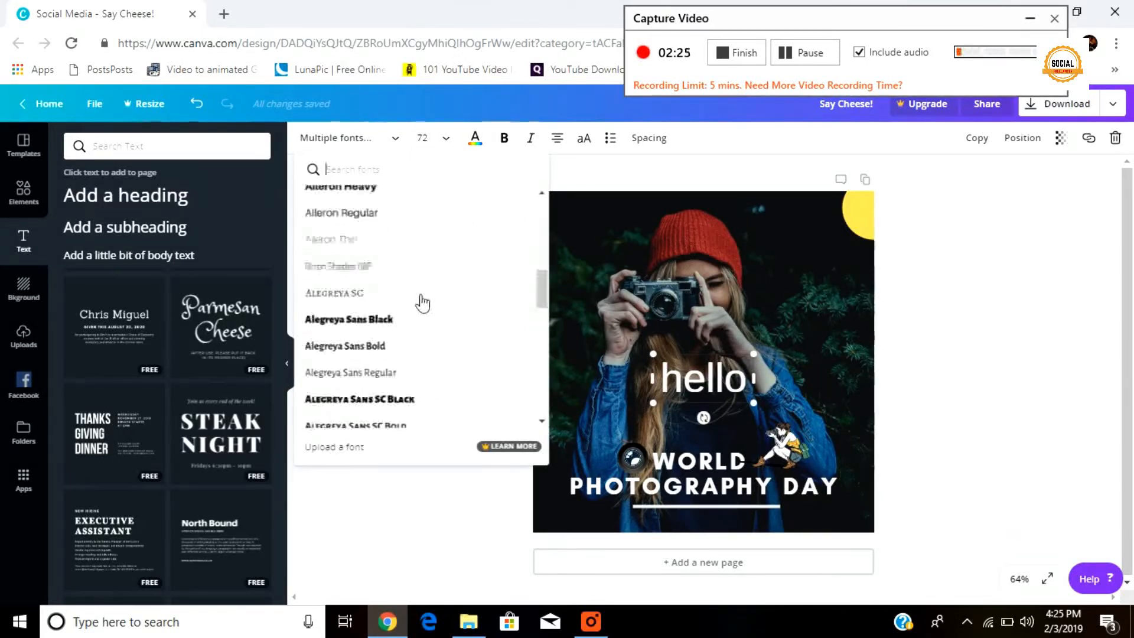
scroll(419, 302, down, 1)
scroll(392, 299, down, 3)
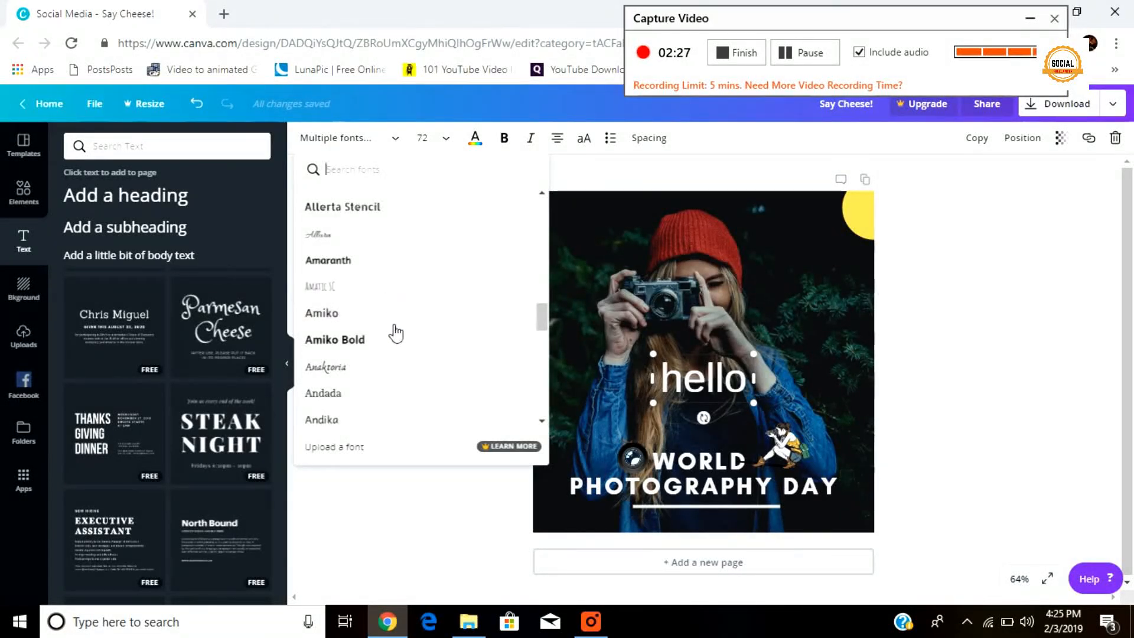
click(385, 390)
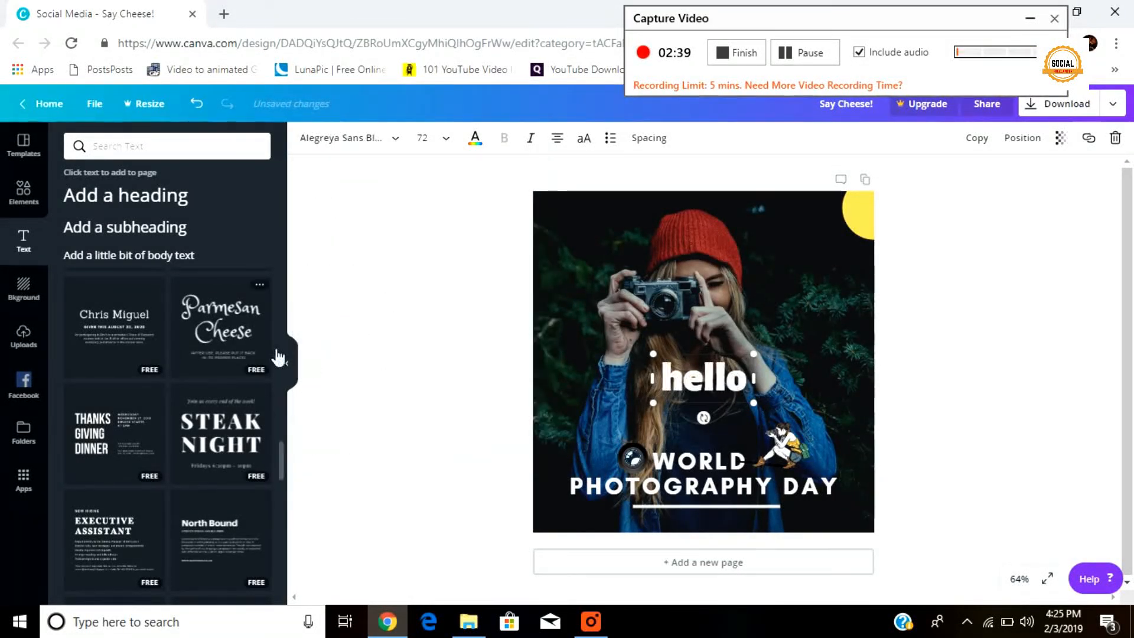
Try the turquoise-to-blue gradient as the background, and replace it with the green leaves background
click(33, 297)
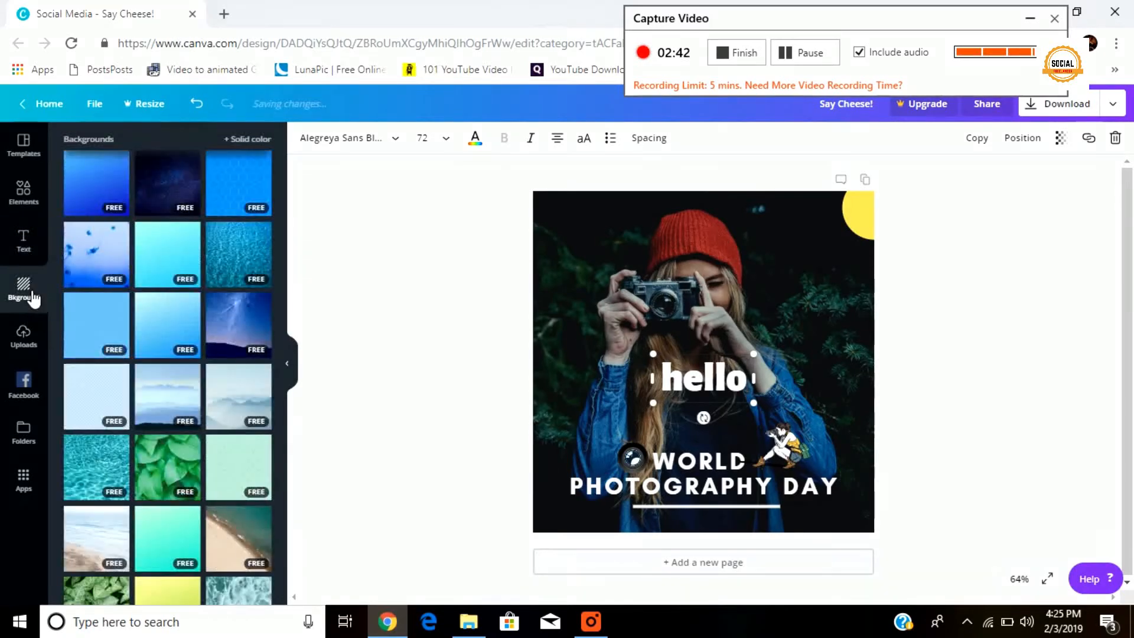
click(171, 264)
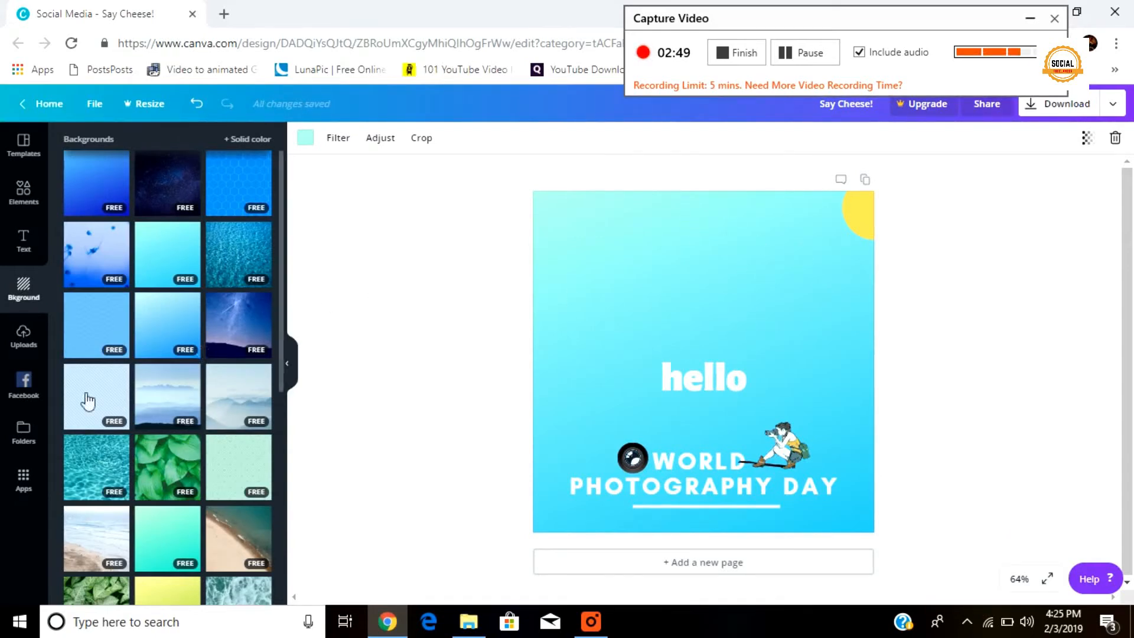
click(179, 466)
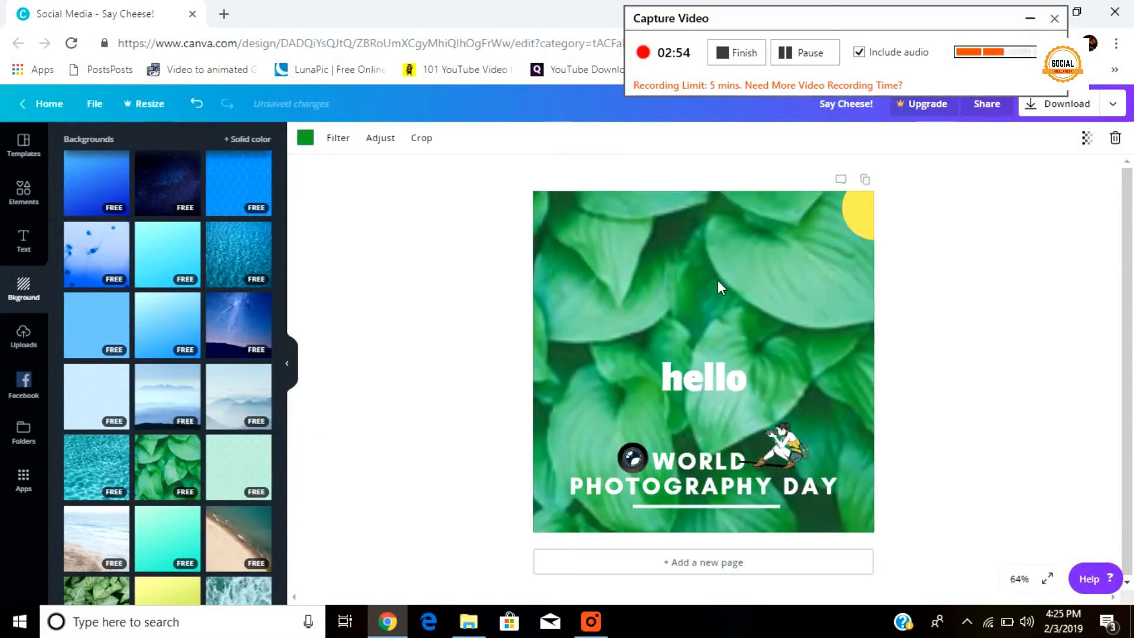
click(24, 337)
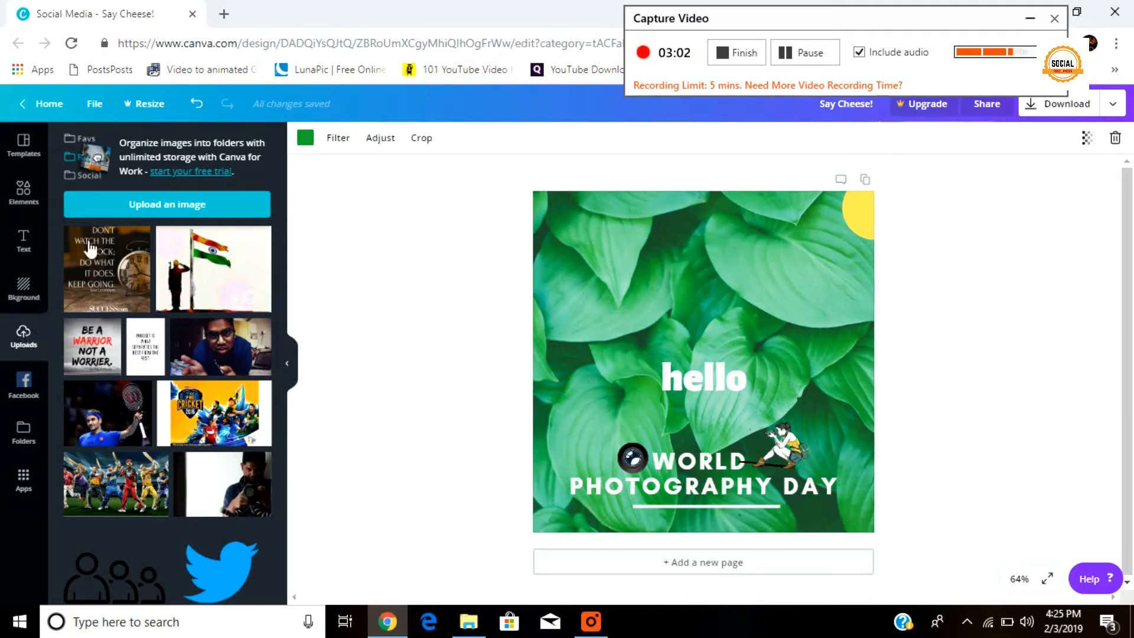
click(185, 207)
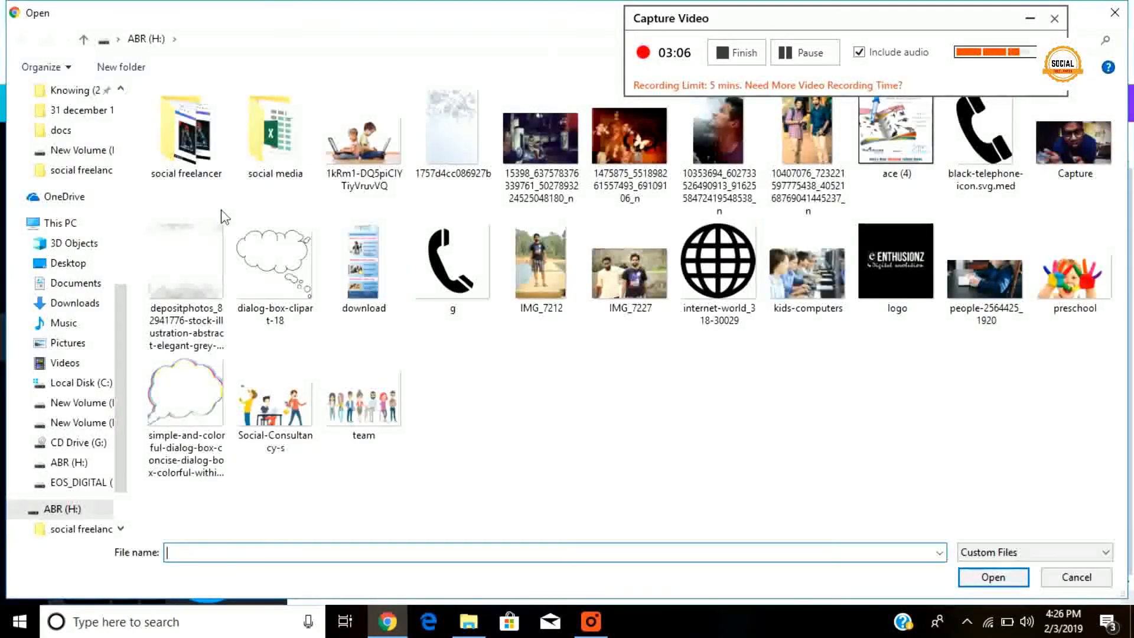
click(1087, 578)
click(23, 433)
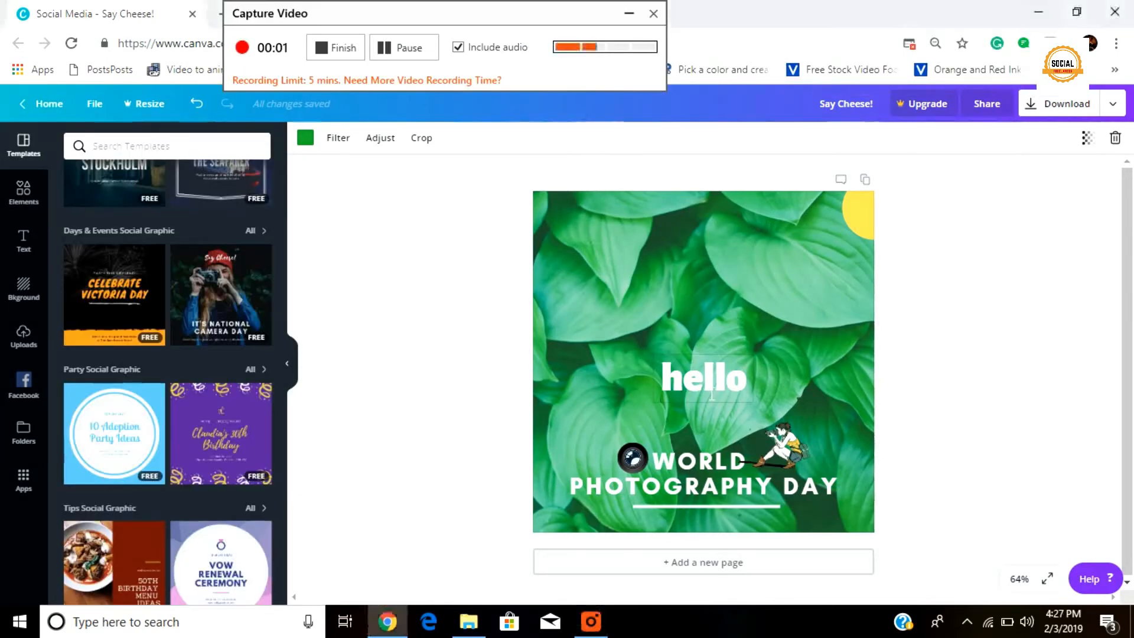
Examine the transparency setting of the "hello" text
click(712, 395)
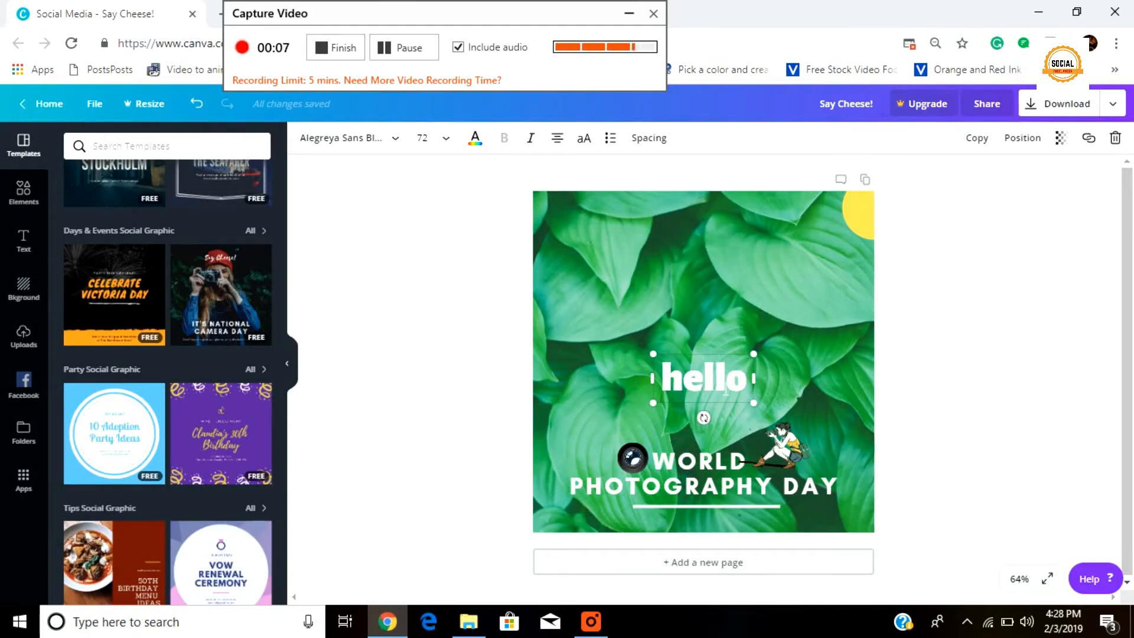
click(1059, 142)
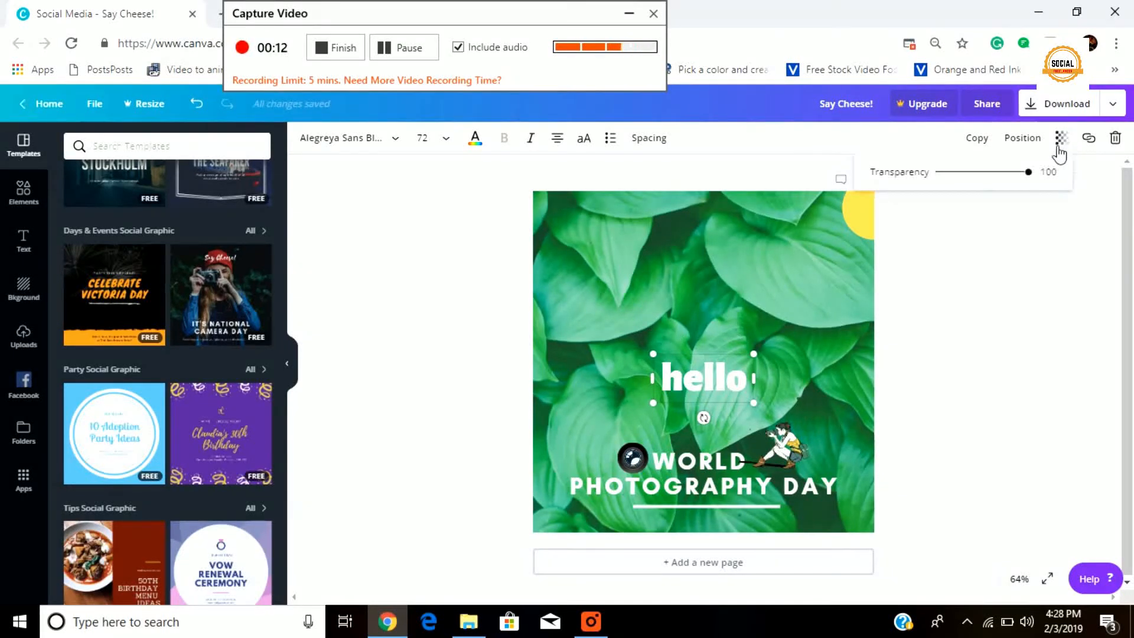
mouse_move(1032, 180)
mouse_down()
mouse_move(975, 179)
mouse_move(1040, 177)
mouse_up()
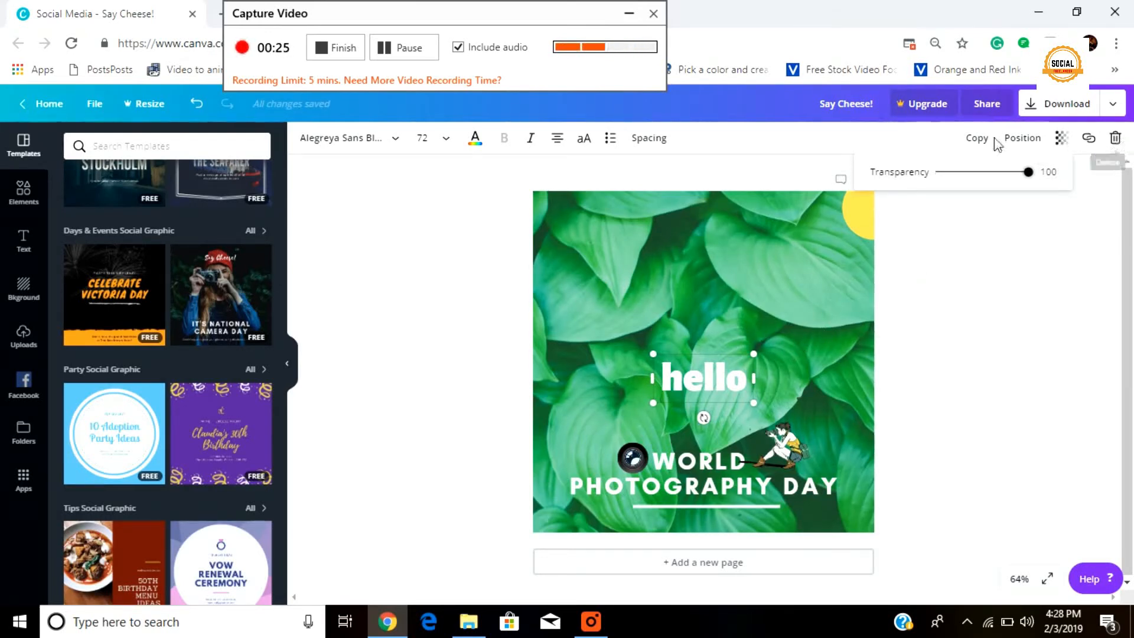
click(1018, 328)
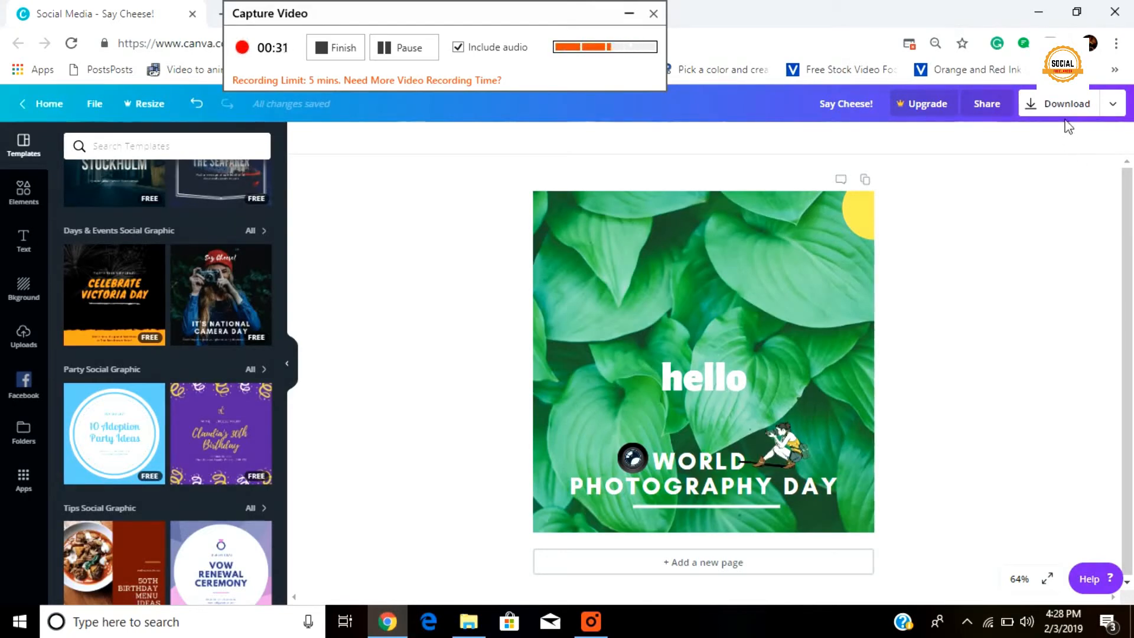
Examine the publishing options and the file types offered for downloading the design
click(1114, 105)
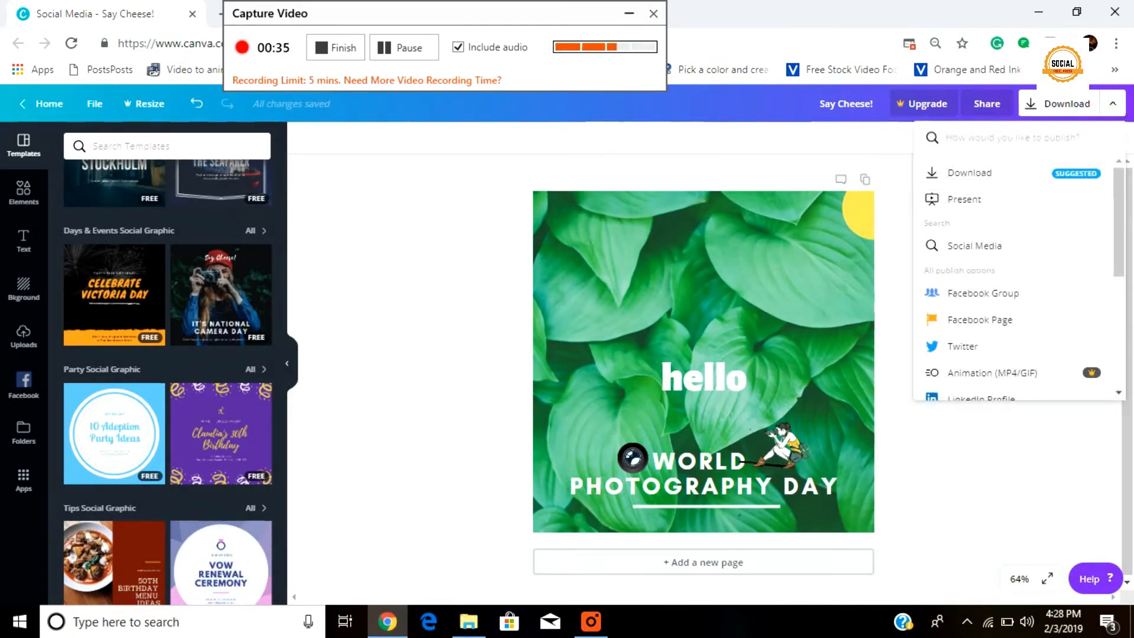
click(999, 184)
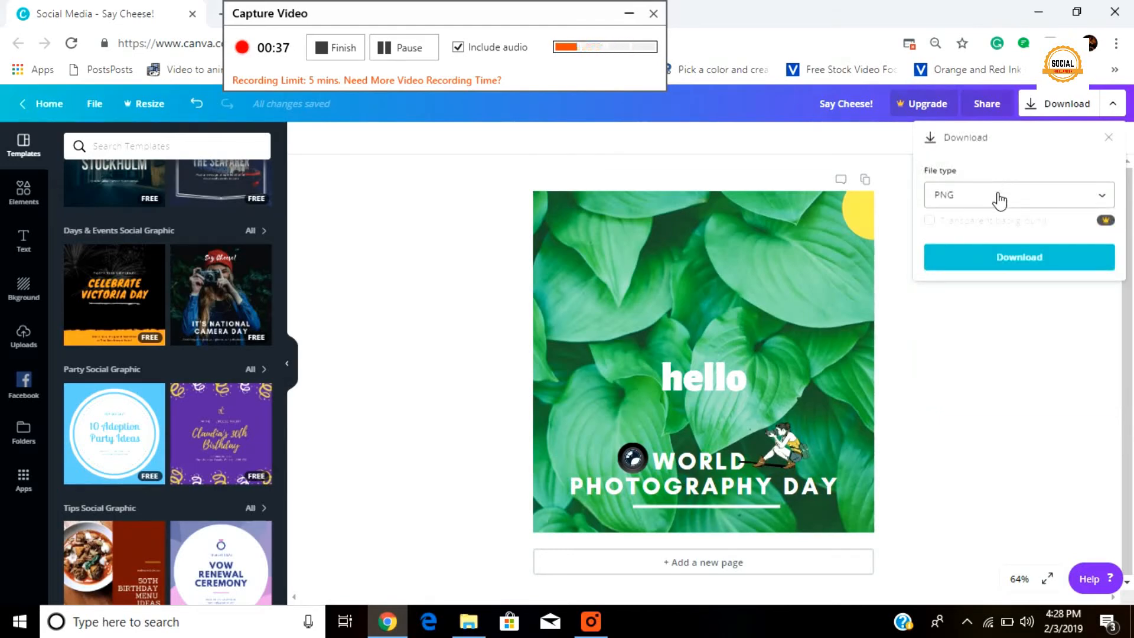
click(1000, 201)
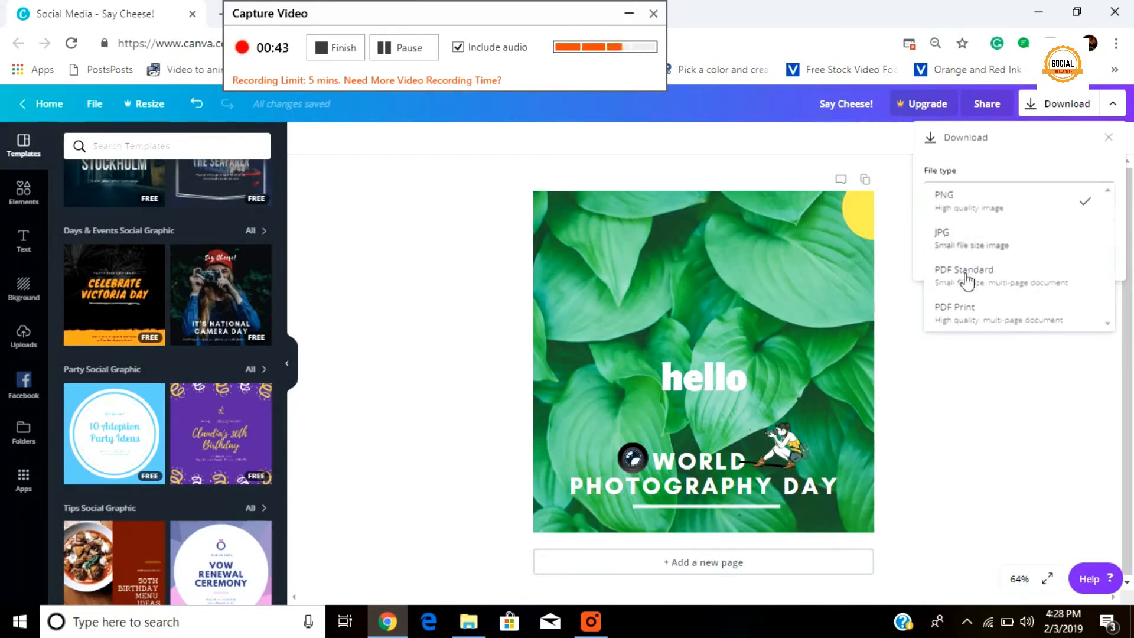
click(1010, 395)
click(1006, 385)
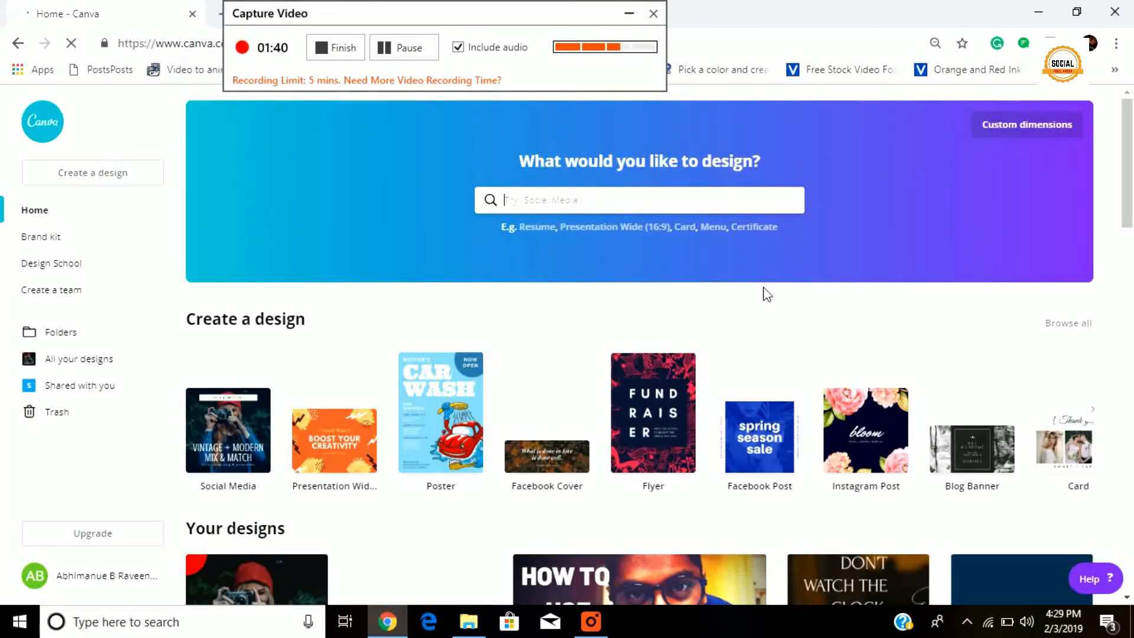
Open the "Social Media Revolution" design from the home page and browse its YouTube thumbnail templates
scroll(738, 351, down, 4)
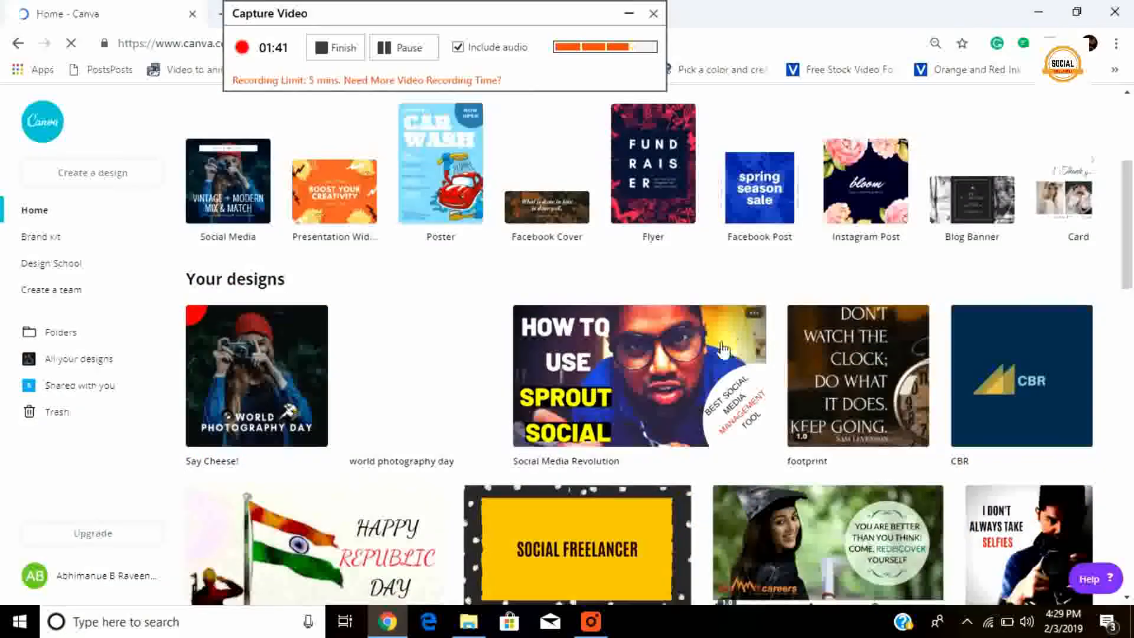
click(642, 363)
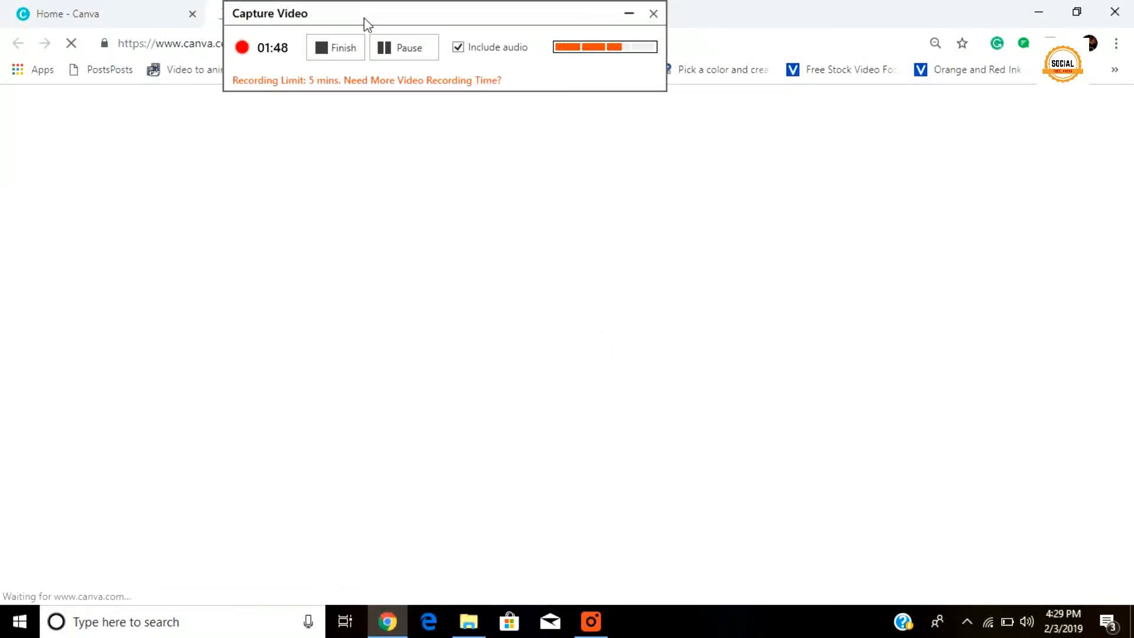
drag(363, 18, 718, 18)
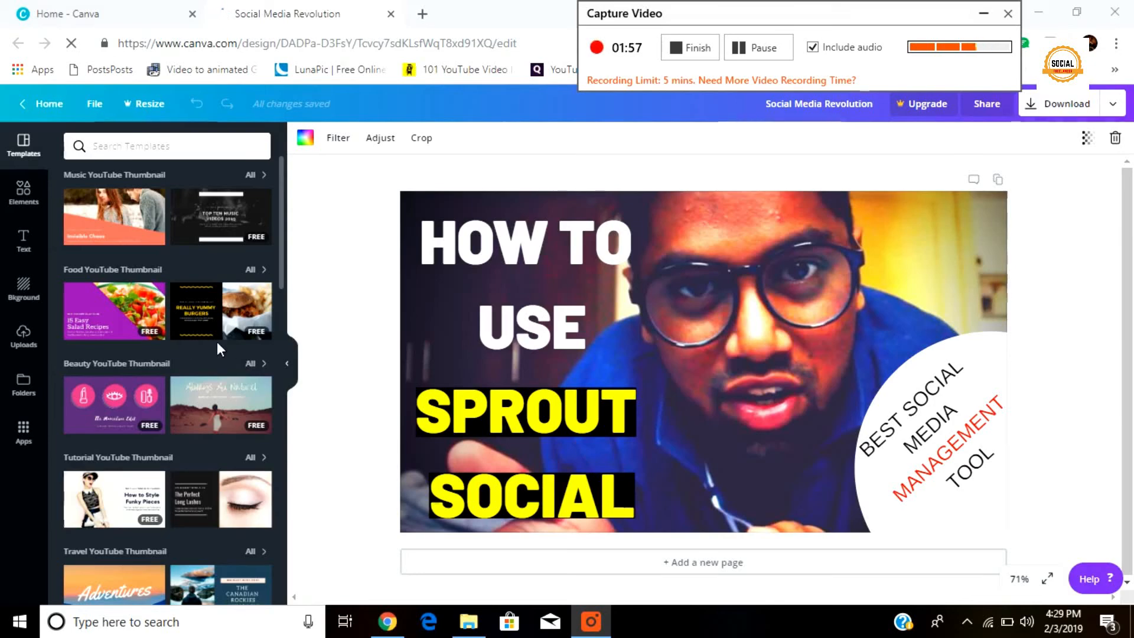
scroll(177, 331, down, 6)
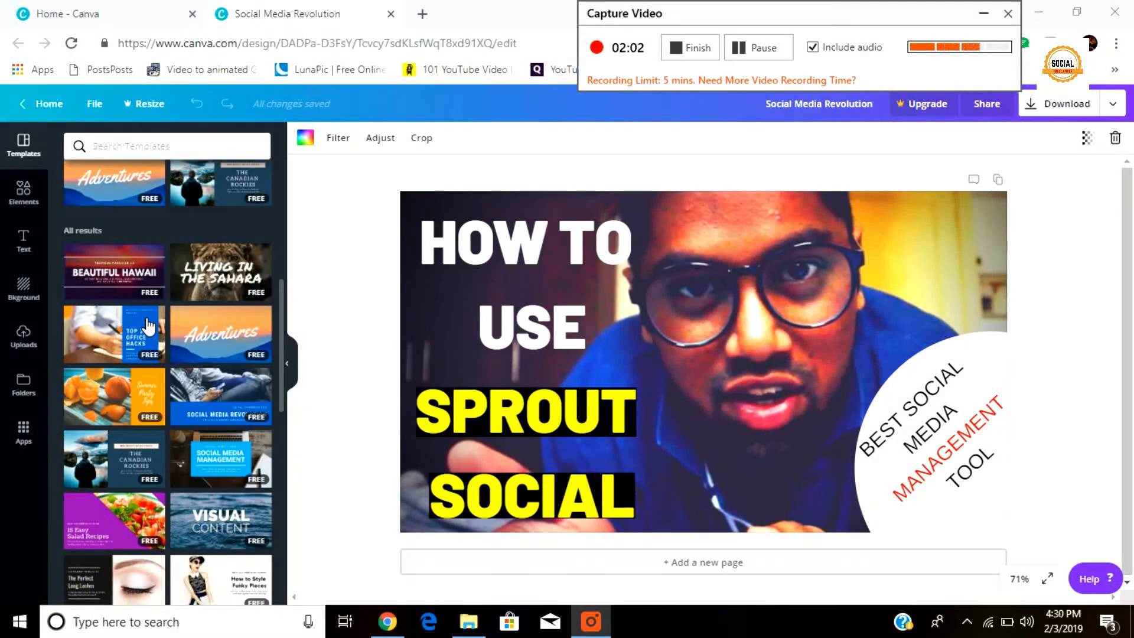
scroll(148, 326, down, 15)
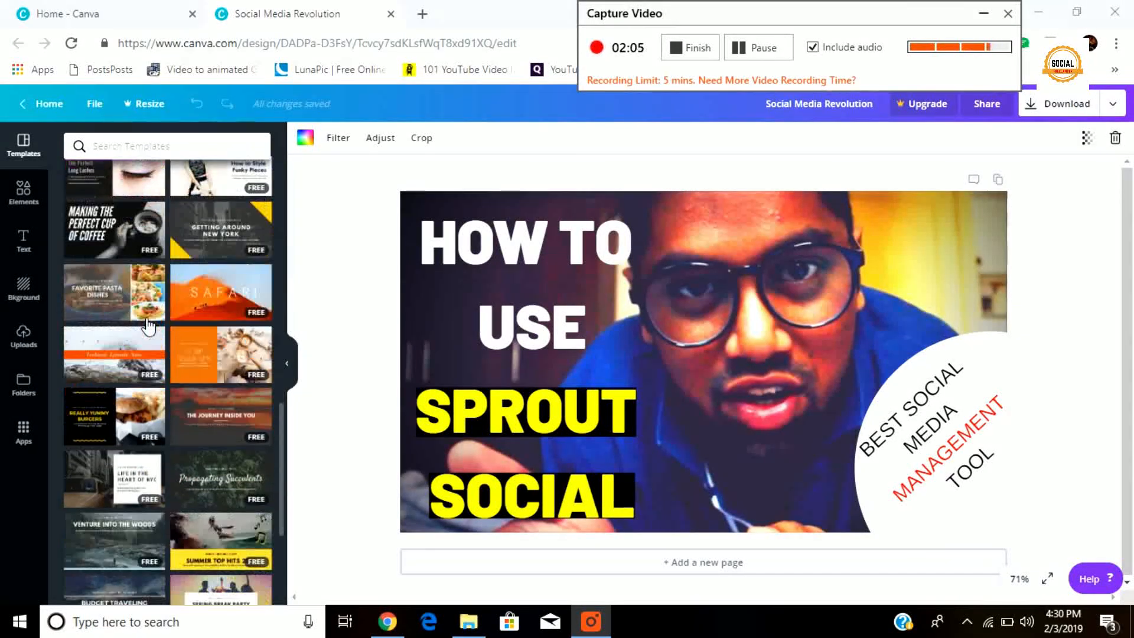